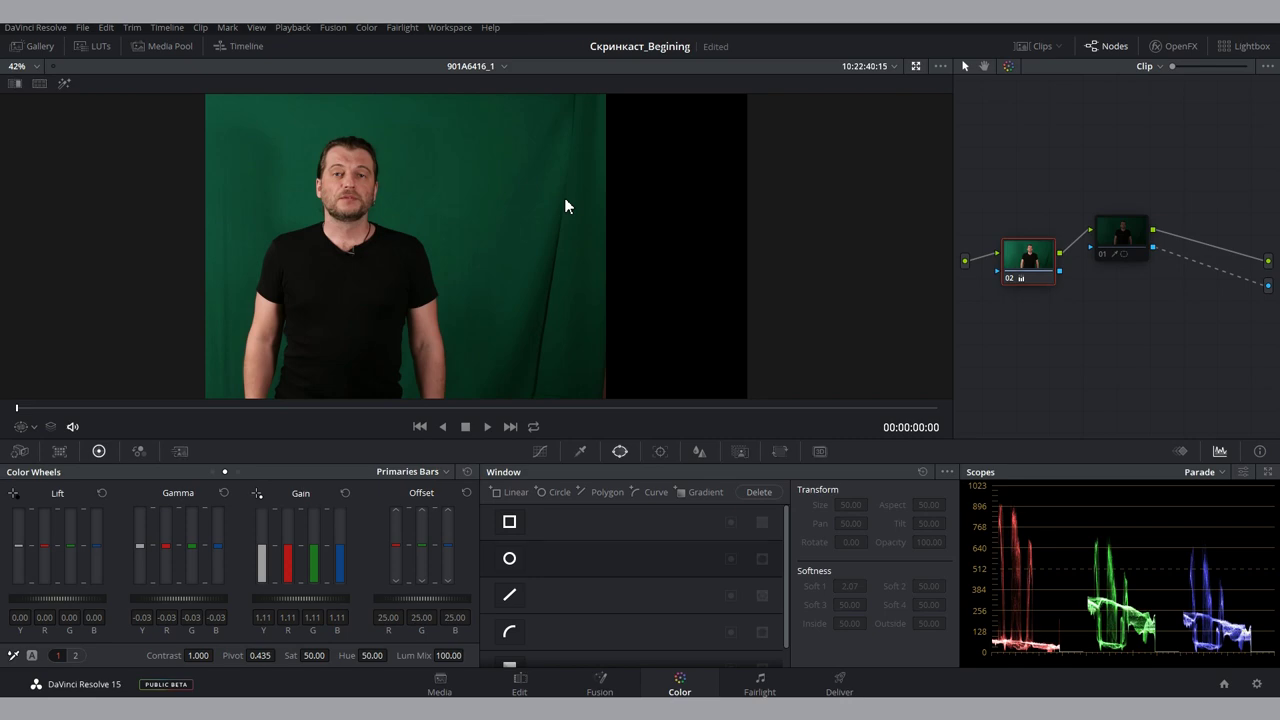
Re-enable keying node 01, add the New Year address clip to the Edit timeline, and split it at the playhead
{"action": "left_click", "coordinate": [1104, 255]}
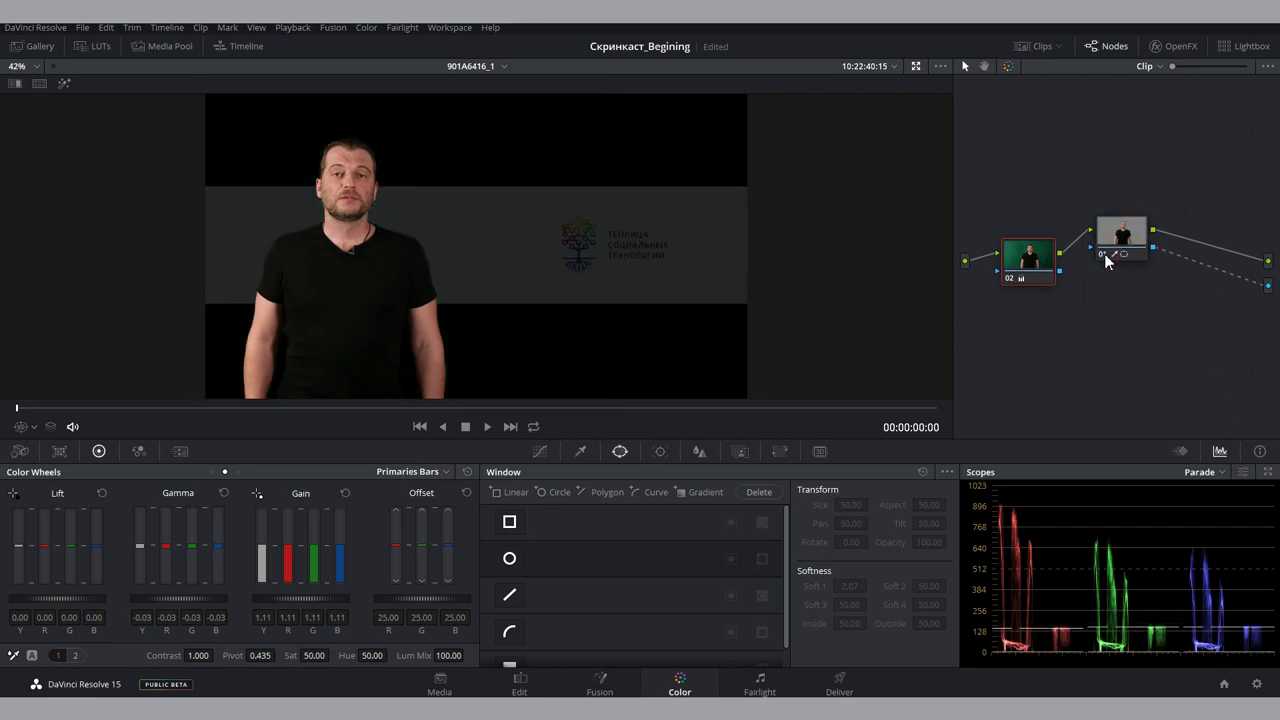
{"action": "left_click", "coordinate": [511, 686]}
{"action": "left_click_drag", "start_coordinate": [42, 297], "coordinate": [500, 560]}
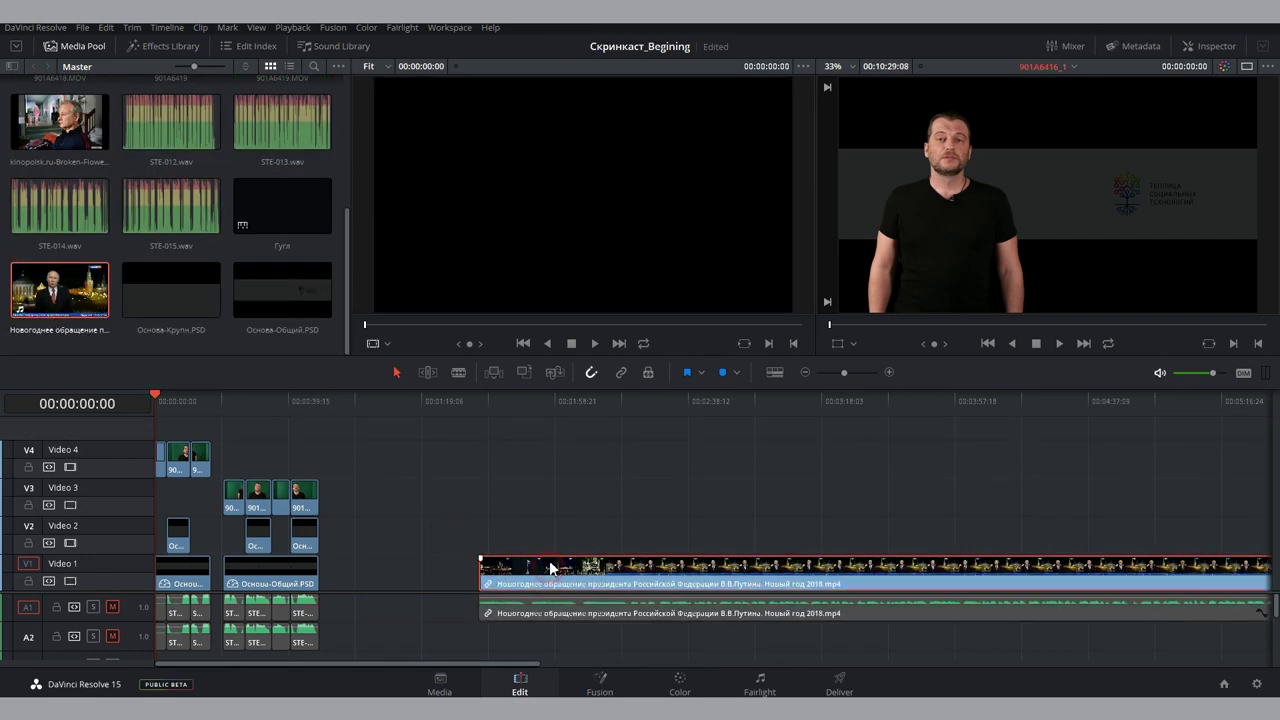
{"action": "left_click", "coordinate": [641, 420]}
{"action": "key", "text": "ctrl+b"}
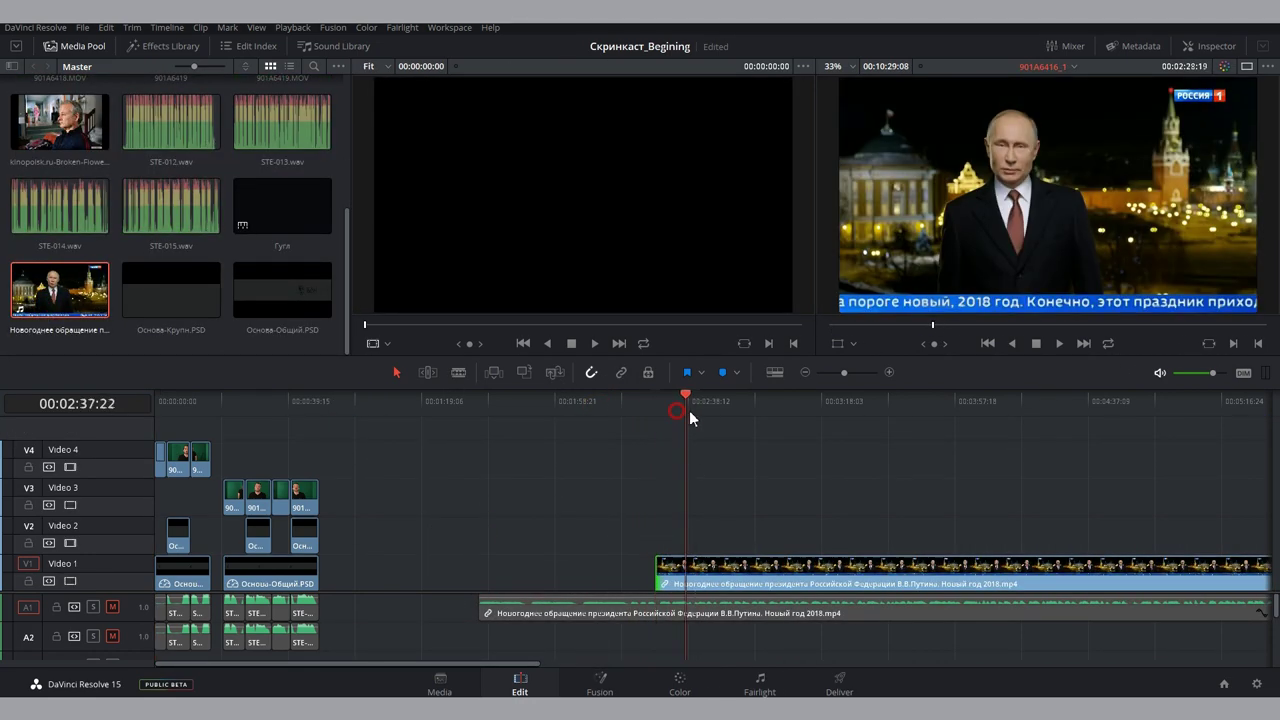
Move the first address piece to Video 3 and shift the Video 4 presenter to the speaker's right
{"action": "left_click_drag", "start_coordinate": [650, 568], "coordinate": [190, 497]}
{"action": "left_click", "coordinate": [199, 408]}
{"action": "scroll", "coordinate": [199, 410], "scroll_direction": "up", "scroll_amount": 3}
{"action": "left_click", "coordinate": [315, 401]}
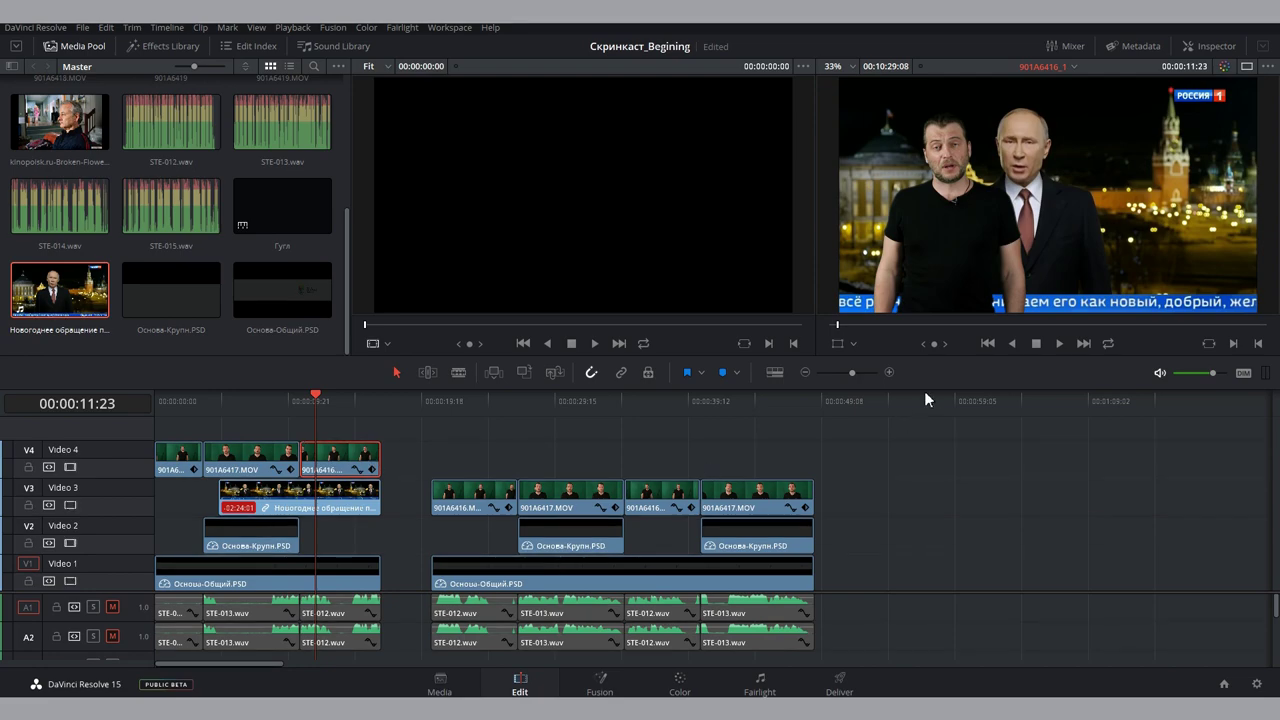
{"action": "left_click", "coordinate": [1210, 46]}
{"action": "left_click_drag", "start_coordinate": [1134, 214], "coordinate": [1180, 214]}
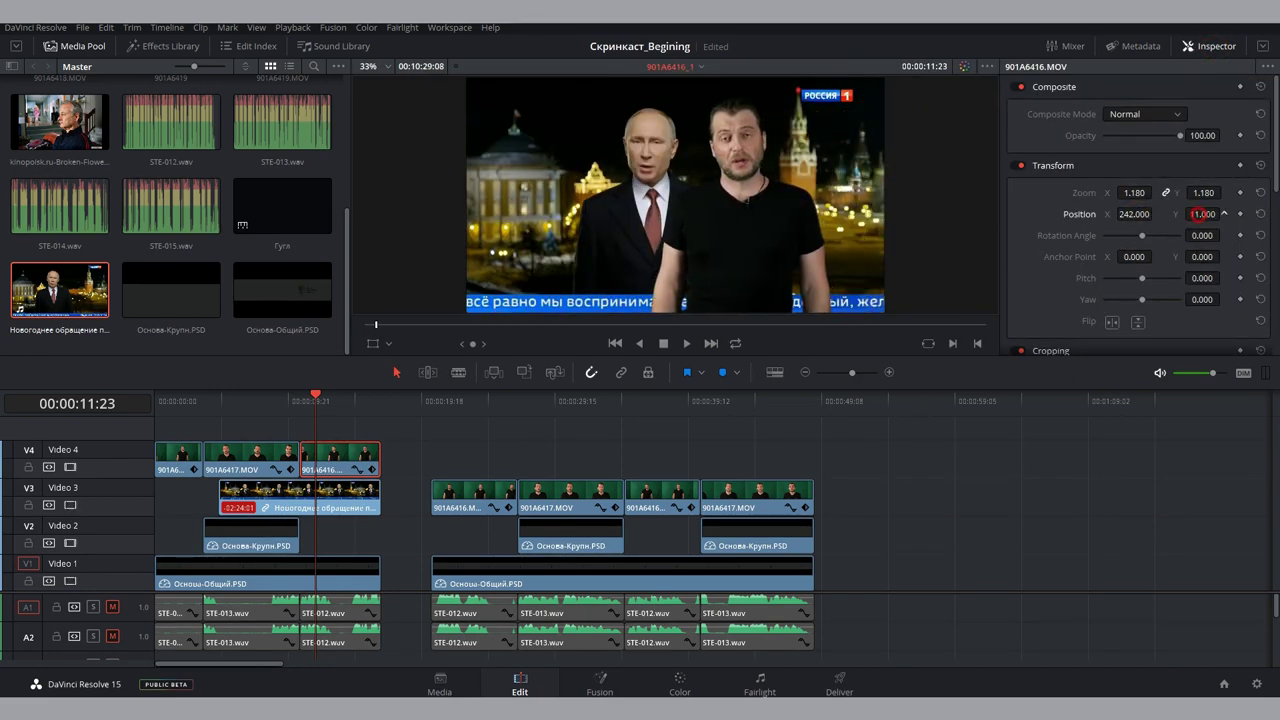
Play the composite on the Color page to review it, then return to the Edit timeline
{"action": "key", "text": "shift+6"}
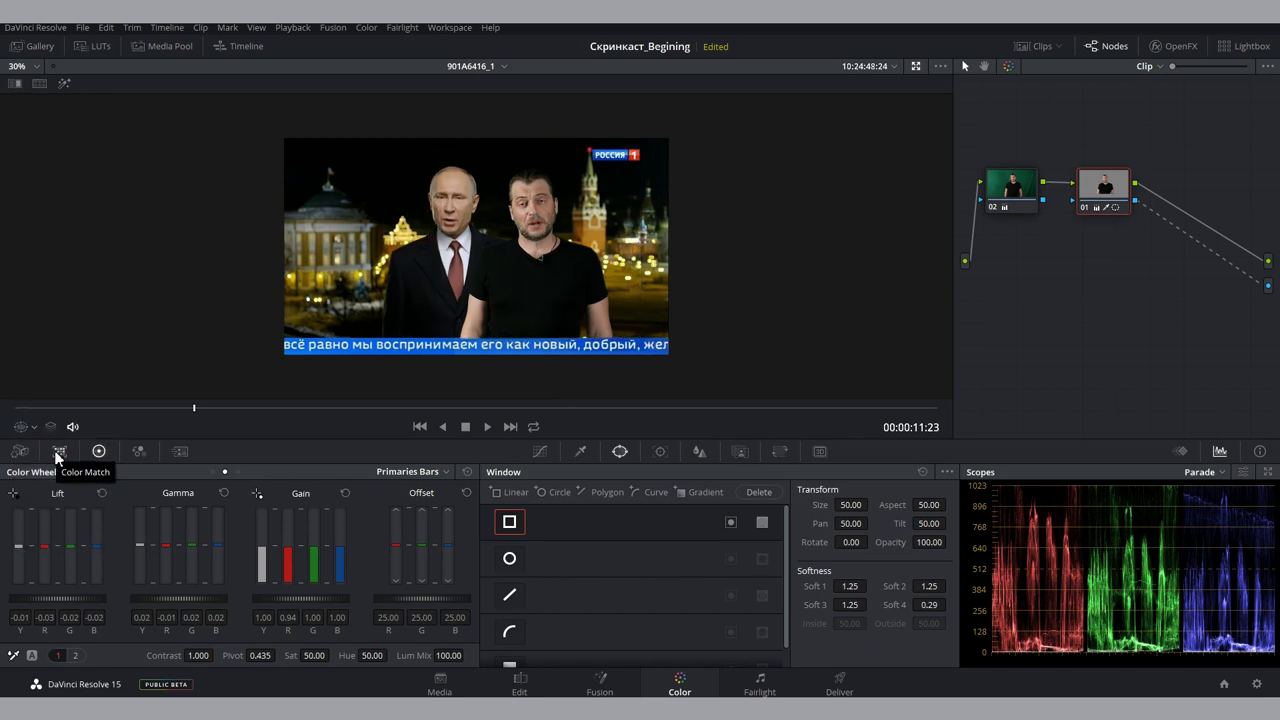
{"action": "key", "text": "space"}
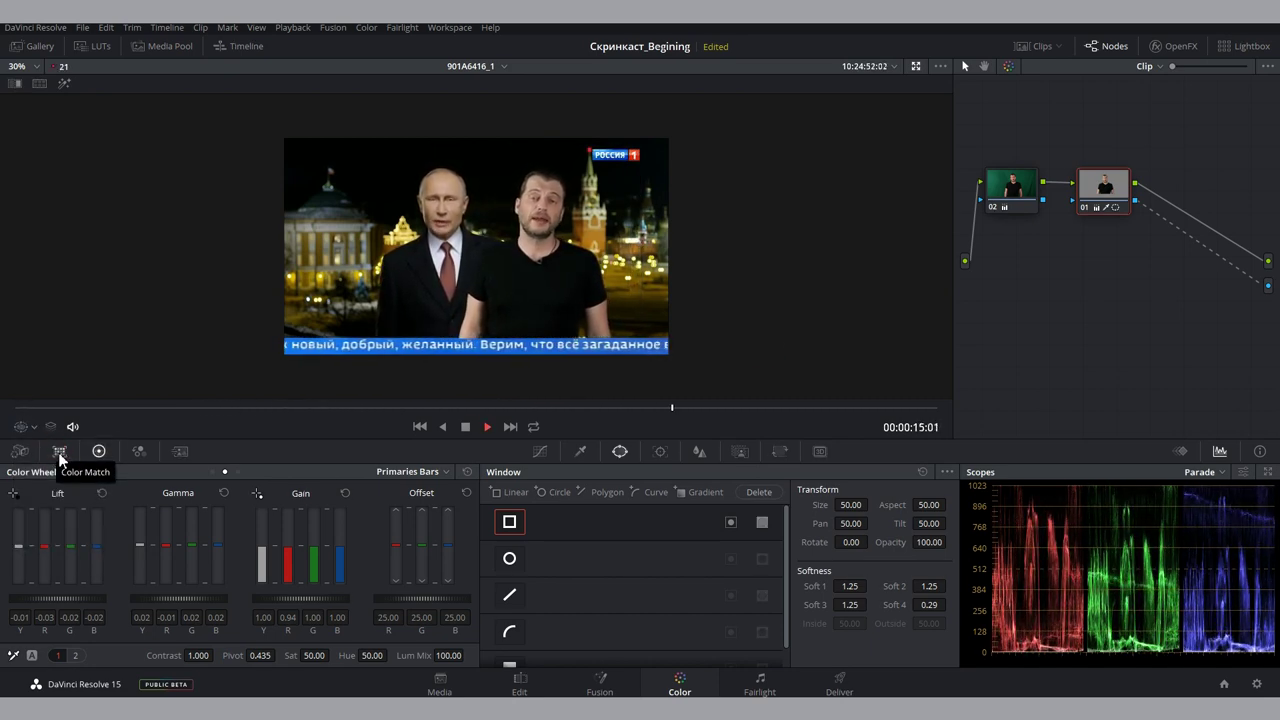
{"action": "key", "text": "space"}
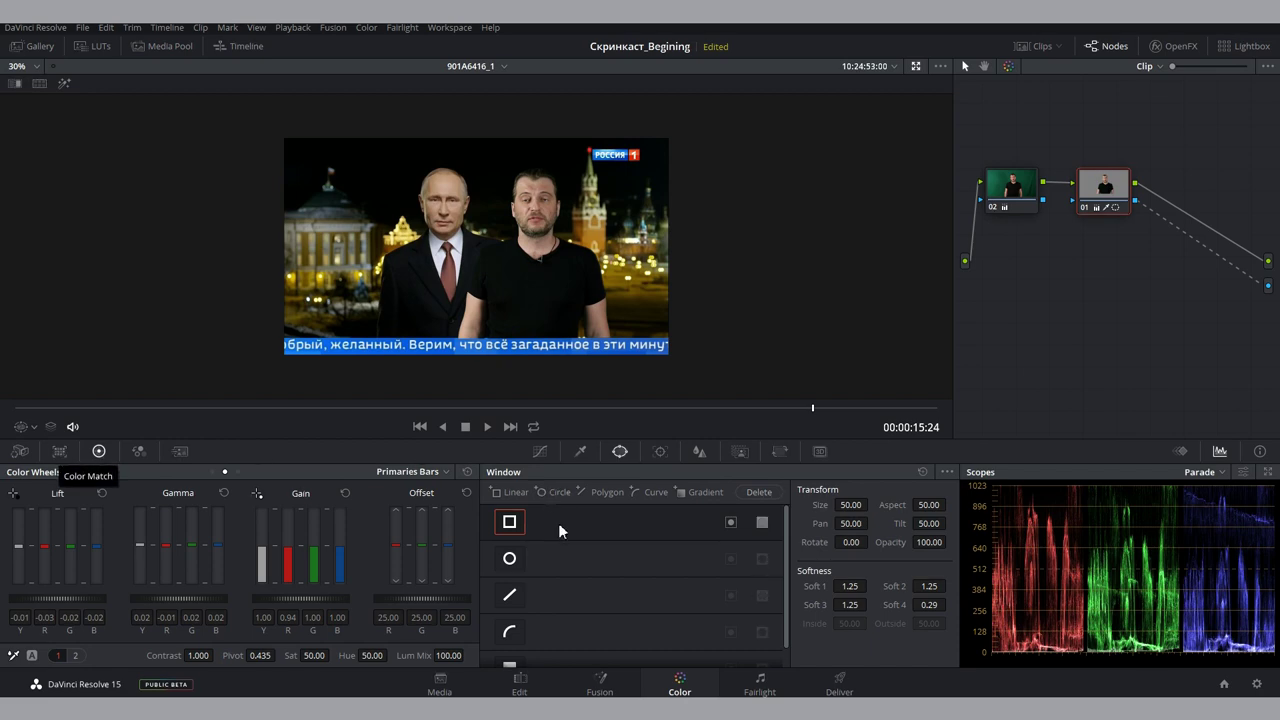
{"action": "left_click", "coordinate": [516, 688]}
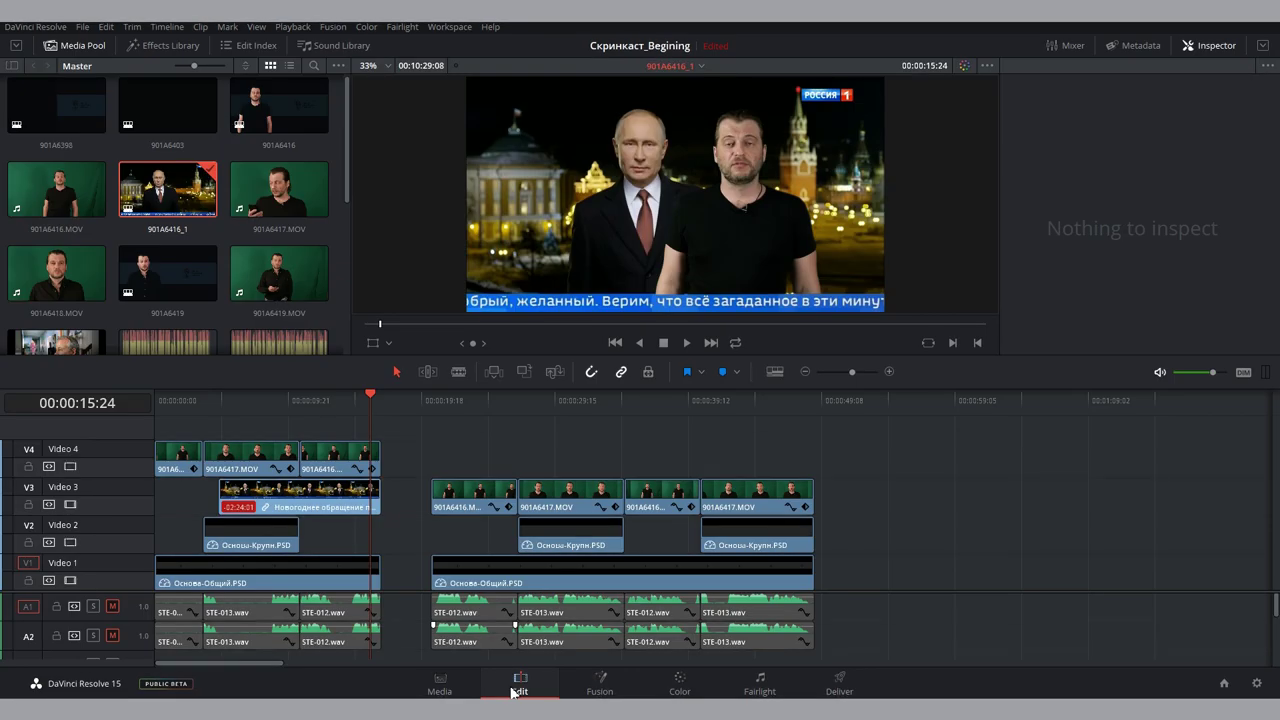
Append 901A6419.MOV to the timeline, then create new Timeline 8 from that clip
{"action": "left_click", "coordinate": [300, 274]}
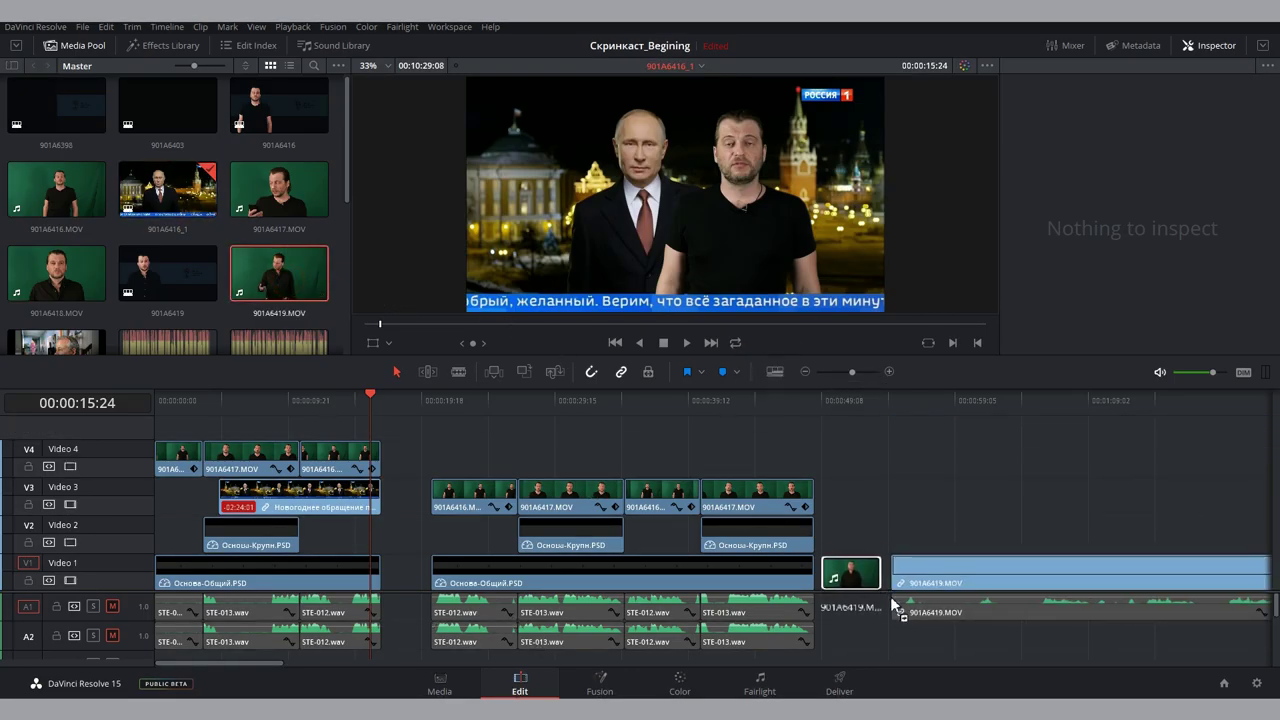
{"action": "left_click_drag", "start_coordinate": [318, 291], "coordinate": [880, 578]}
{"action": "left_click", "coordinate": [893, 421]}
{"action": "right_click", "coordinate": [272, 298]}
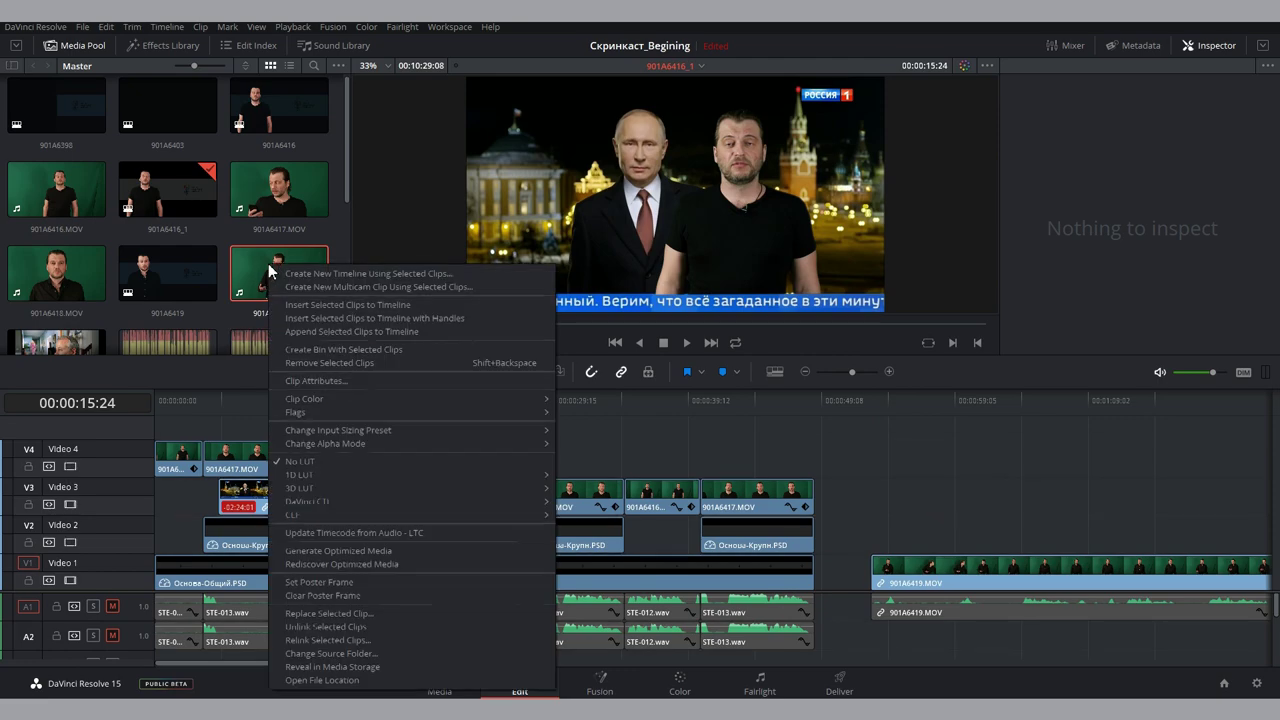
{"action": "left_click", "coordinate": [290, 277]}
{"action": "left_click", "coordinate": [735, 443]}
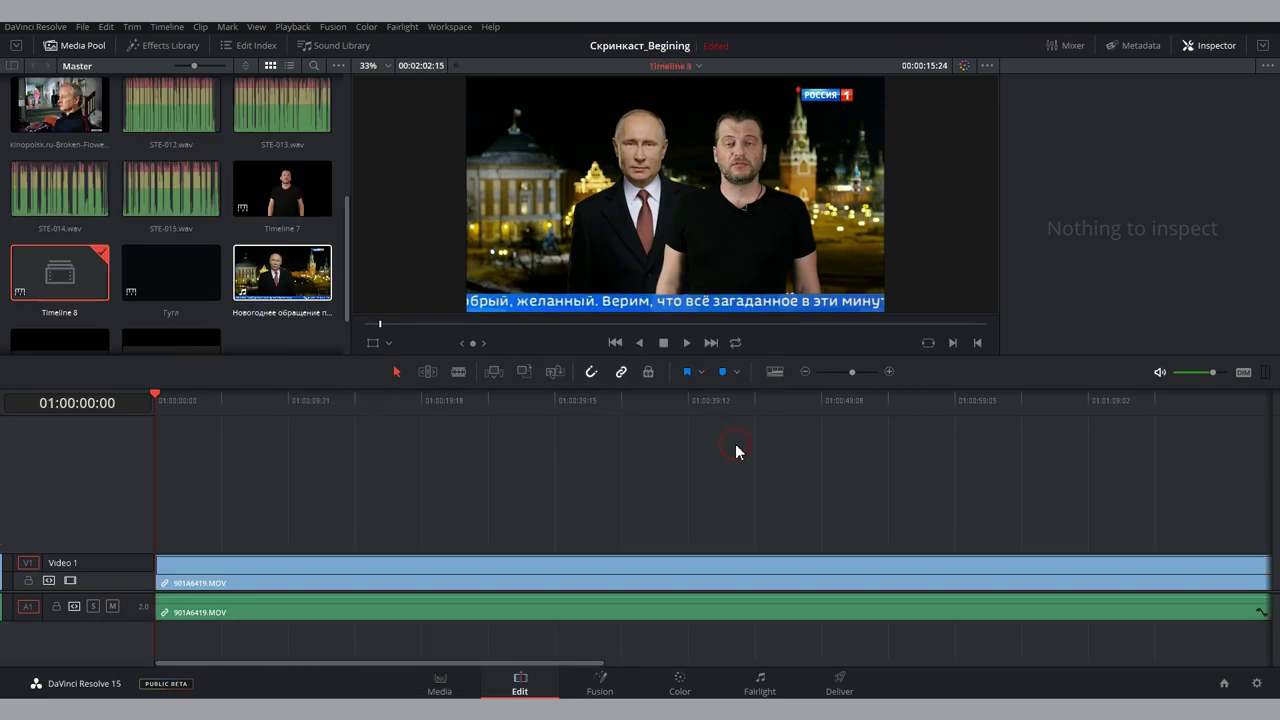
Trim the head of 901A6419.MOV so it starts Timeline 8, preview it, and view it in Color
{"action": "left_click", "coordinate": [224, 400]}
{"action": "left_click_drag", "start_coordinate": [160, 565], "coordinate": [651, 560]}
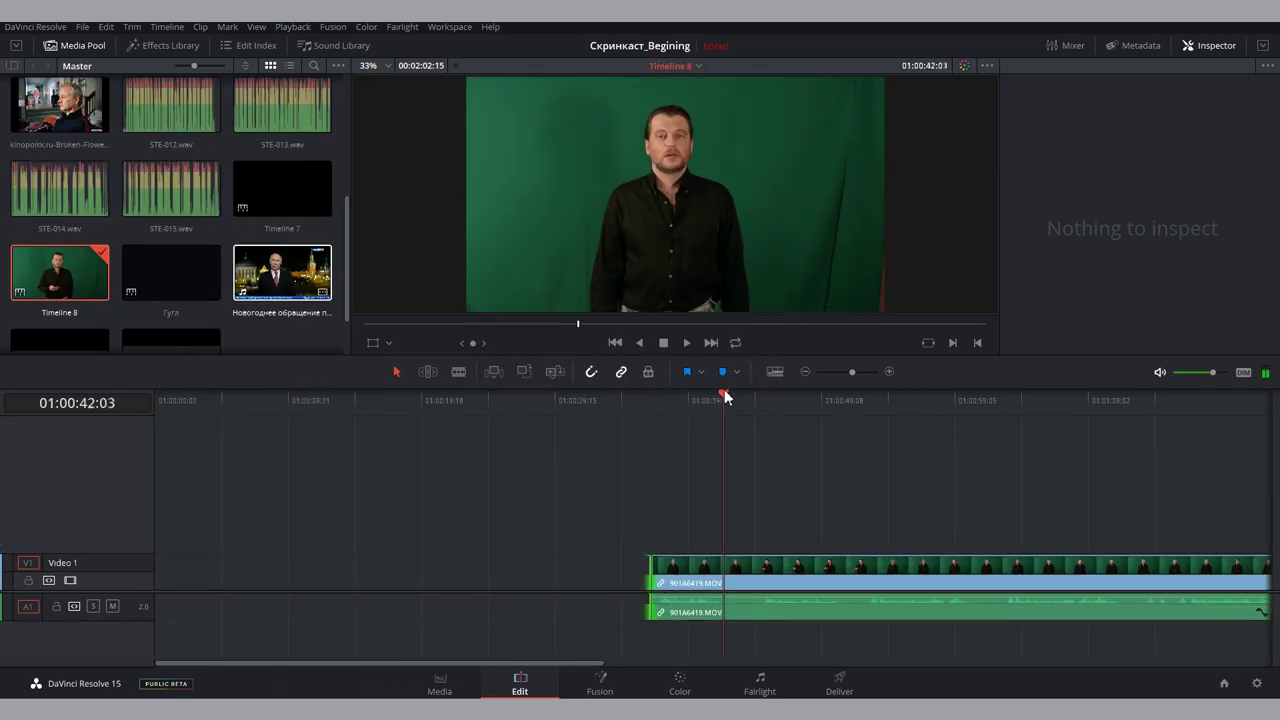
{"action": "left_click", "coordinate": [165, 402]}
{"action": "mouse_move", "coordinate": [165, 414]}
{"action": "left_mouse_down"}
{"action": "mouse_move", "coordinate": [200, 414]}
{"action": "mouse_move", "coordinate": [161, 419]}
{"action": "left_mouse_up"}
{"action": "left_click", "coordinate": [184, 412]}
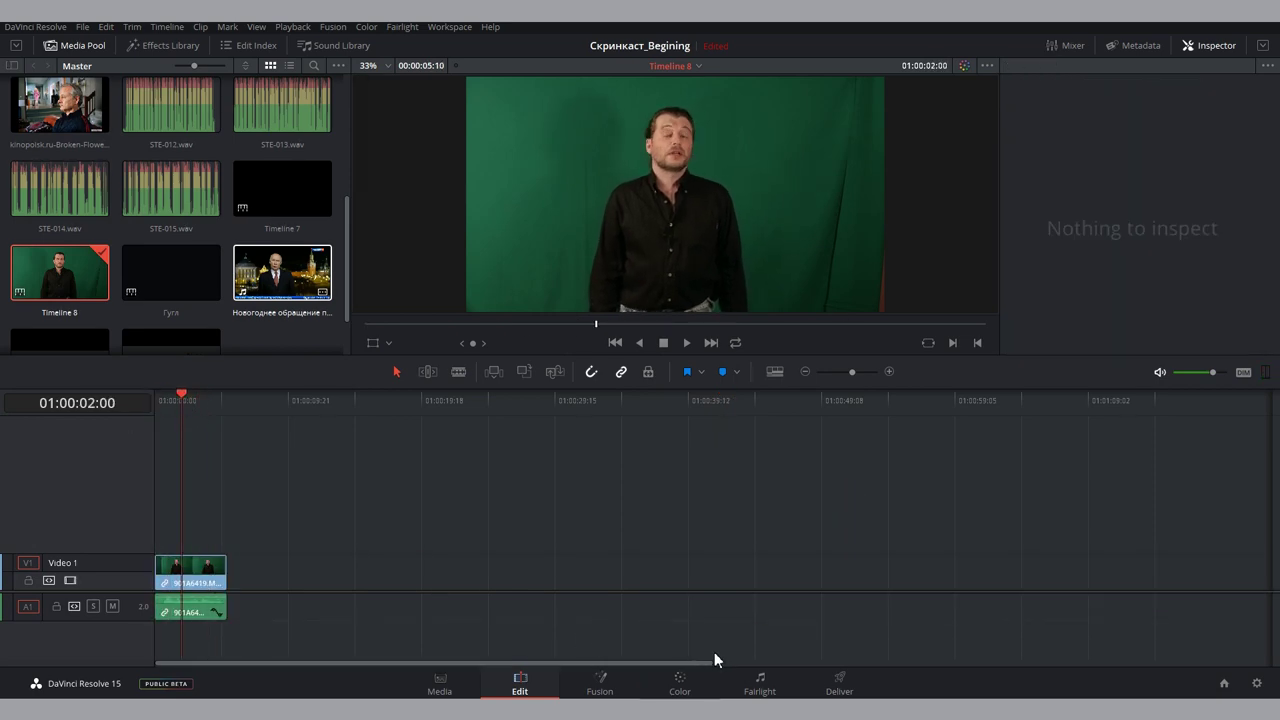
{"action": "left_click", "coordinate": [680, 685]}
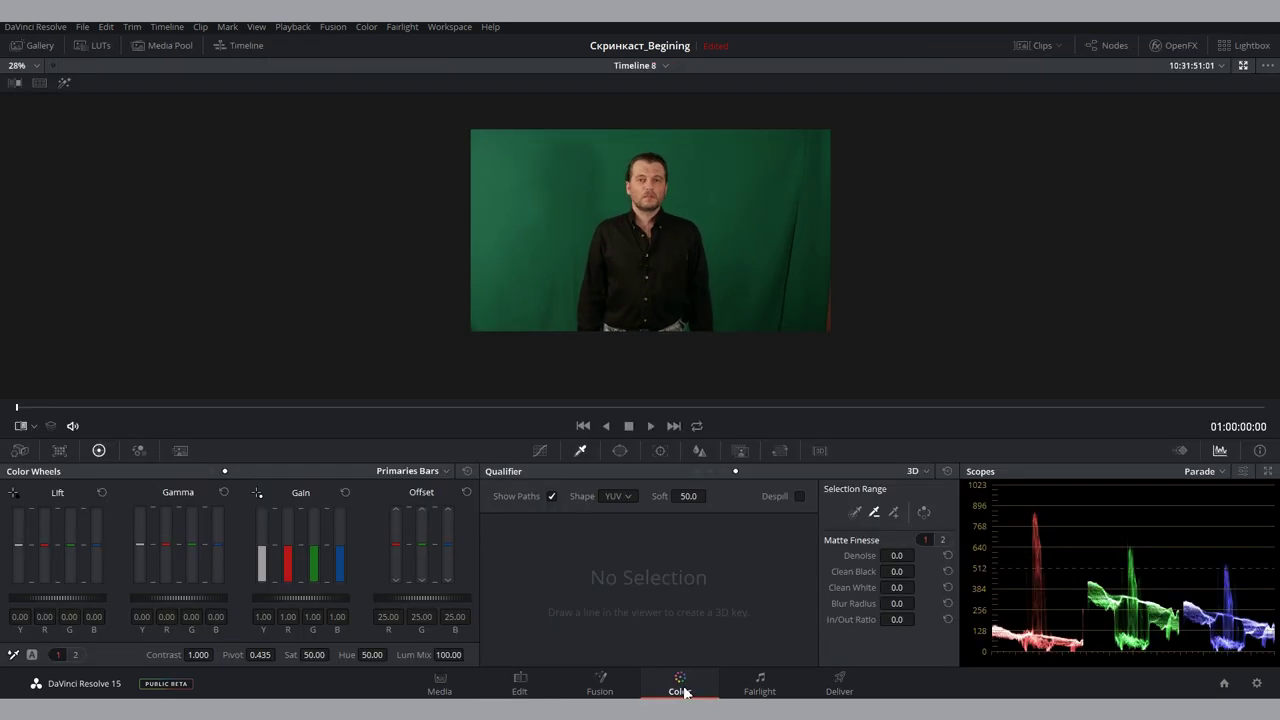
Show the node graph and add a Linear rectangle window to node 01
{"action": "left_click", "coordinate": [1118, 49]}
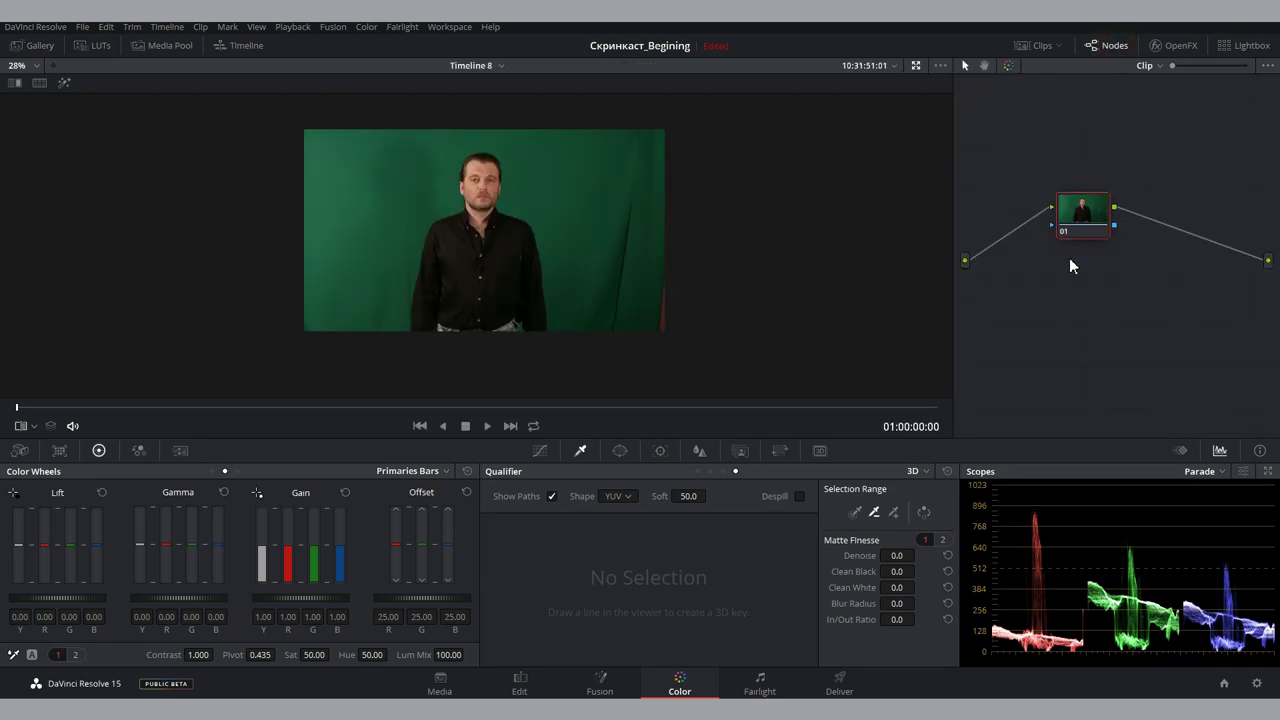
{"action": "left_click", "coordinate": [620, 451]}
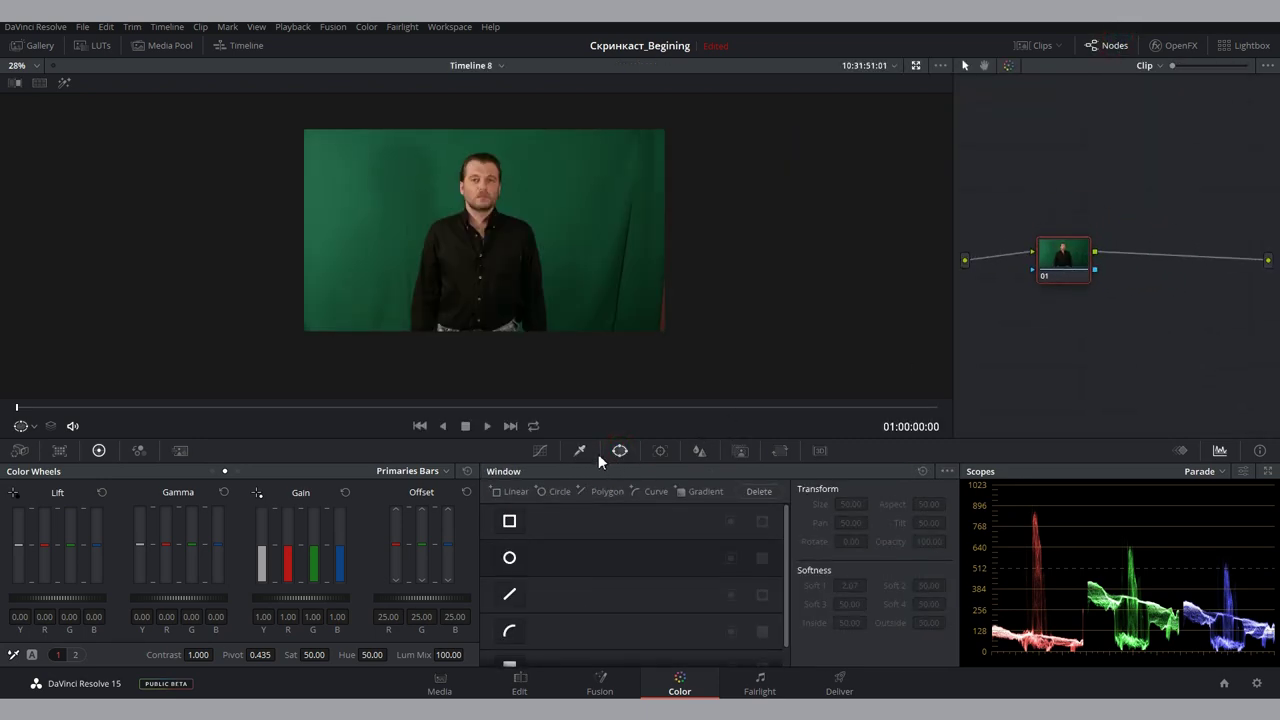
{"action": "left_click", "coordinate": [581, 451]}
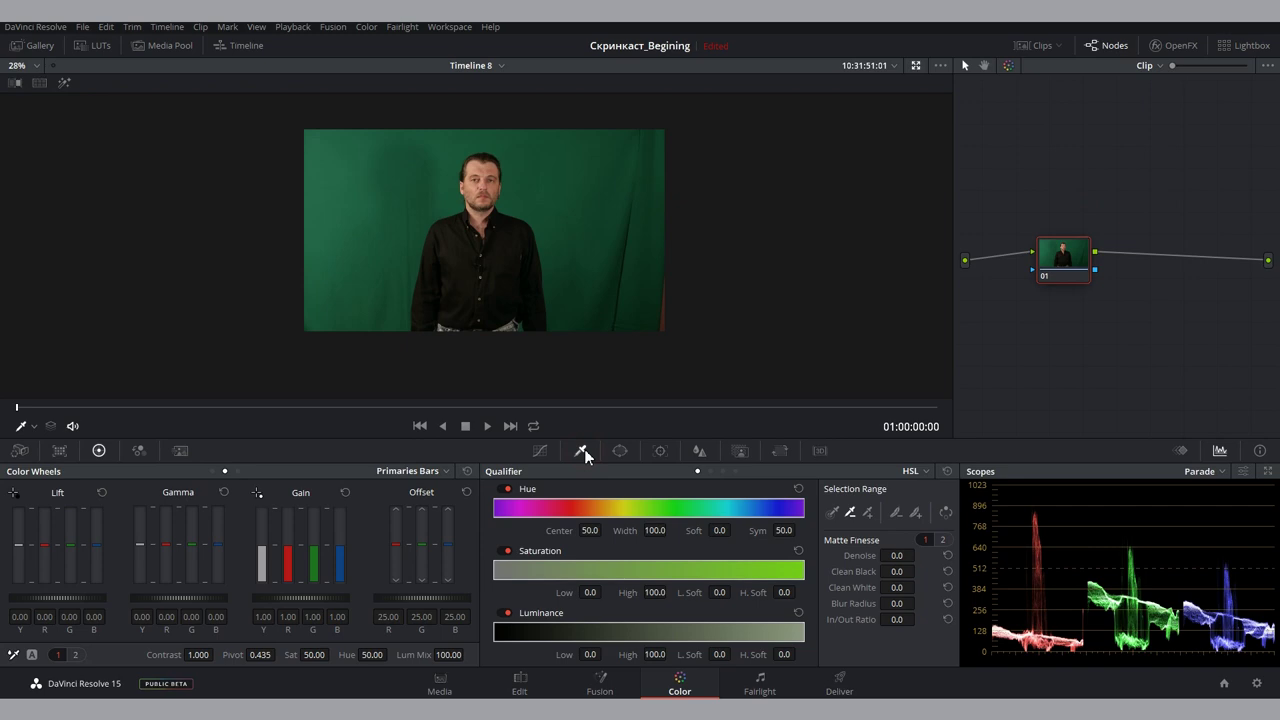
{"action": "left_click", "coordinate": [617, 451]}
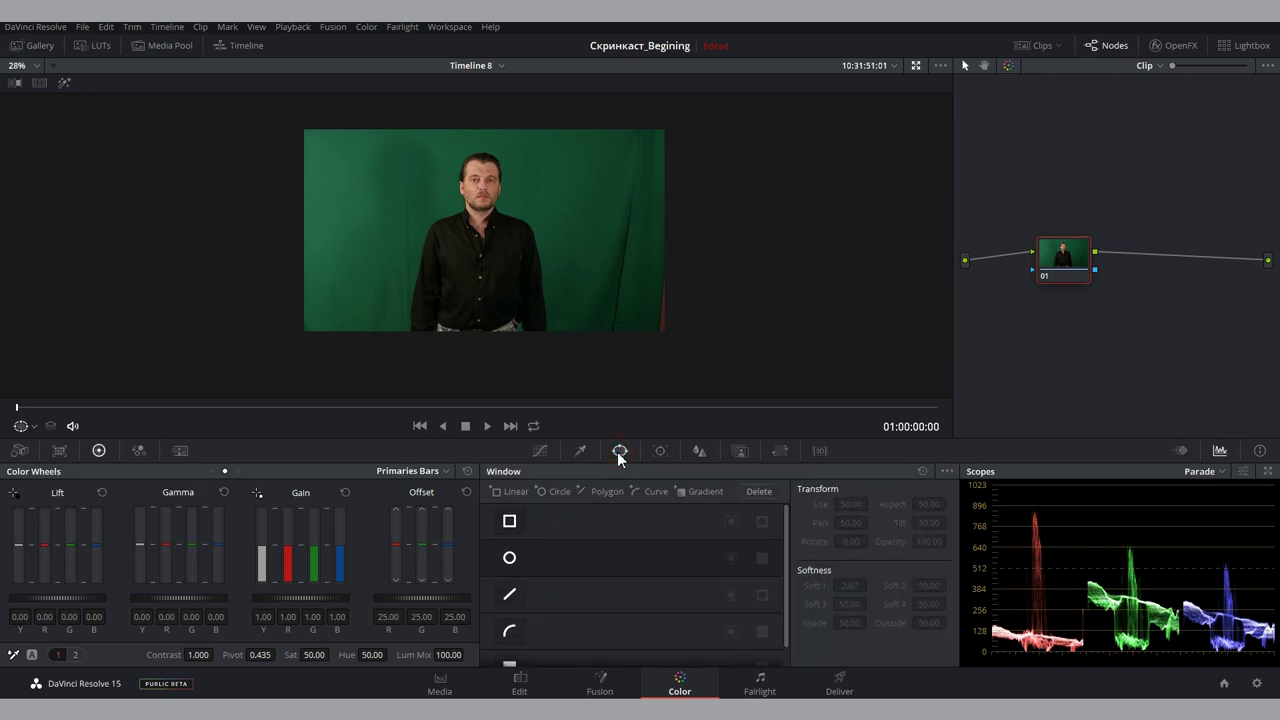
{"action": "left_click", "coordinate": [509, 521]}
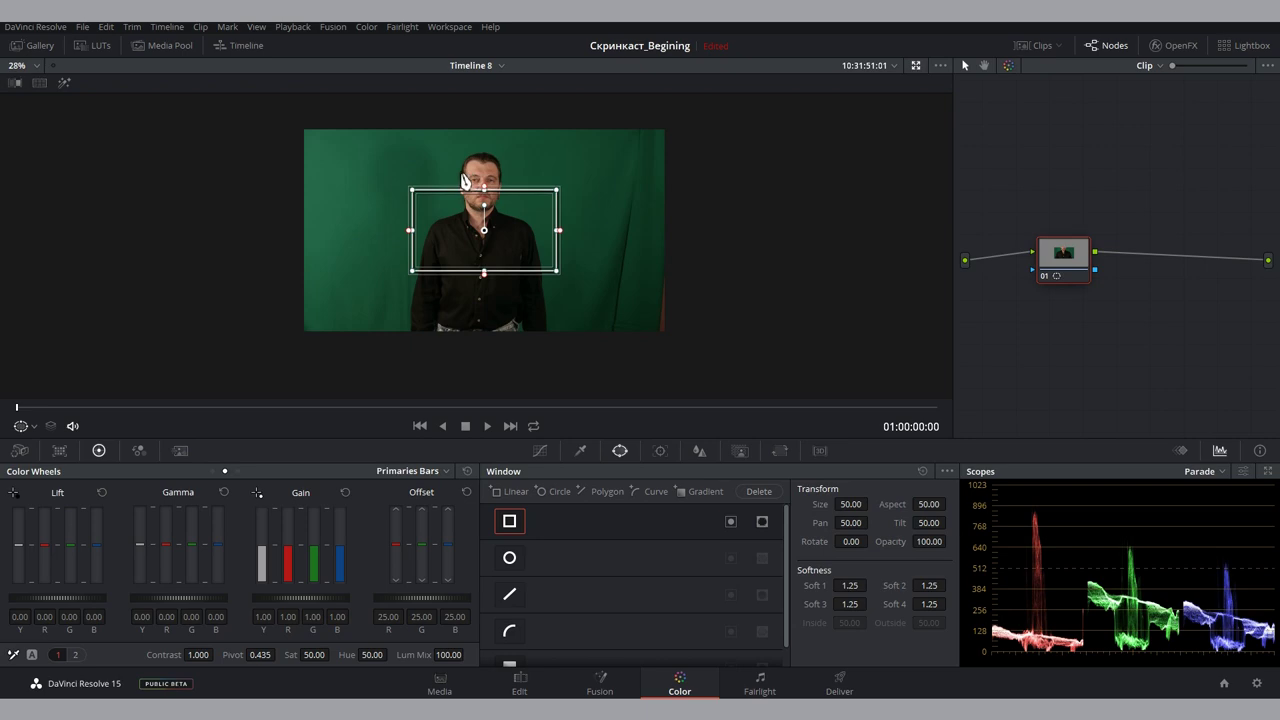
Move and widen the rectangle window to frame the presenter from head to below the waist
{"action": "mouse_move", "coordinate": [484, 268]}
{"action": "left_mouse_down"}
{"action": "mouse_move", "coordinate": [480, 217]}
{"action": "mouse_move", "coordinate": [484, 346]}
{"action": "left_mouse_up"}
{"action": "left_click_drag", "start_coordinate": [553, 248], "coordinate": [578, 249]}
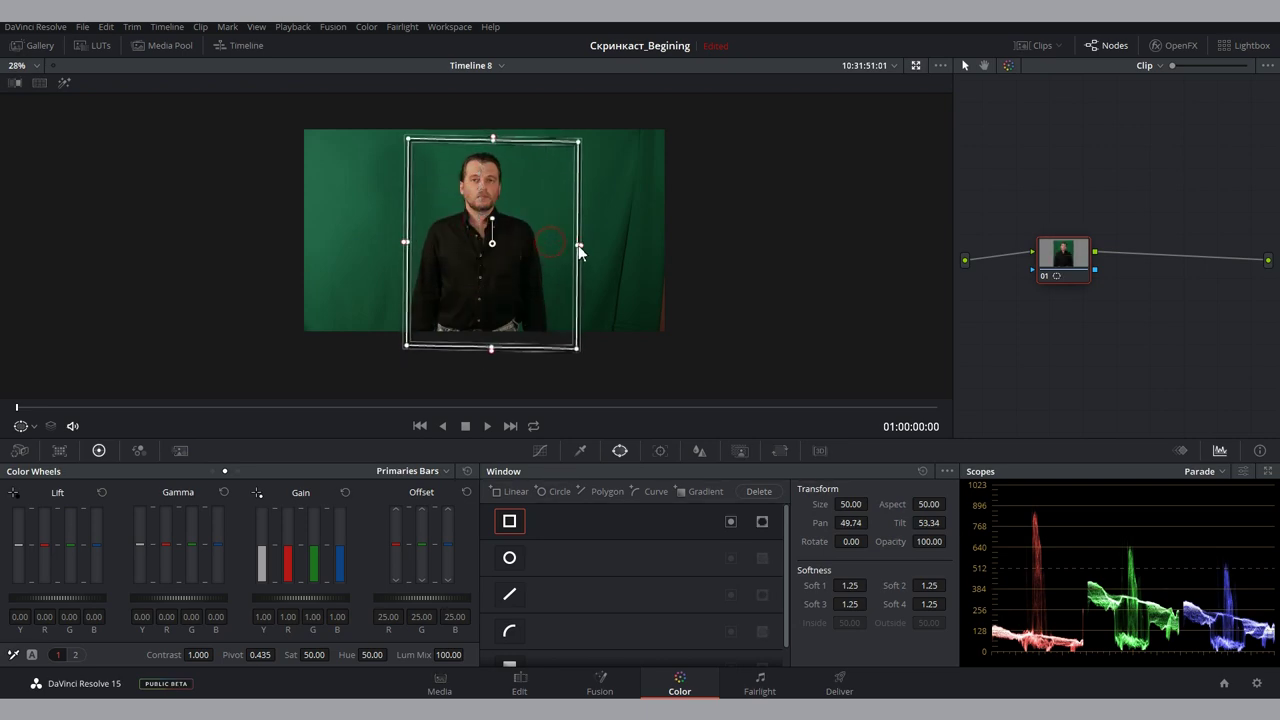
{"action": "left_click_drag", "start_coordinate": [405, 243], "coordinate": [383, 242]}
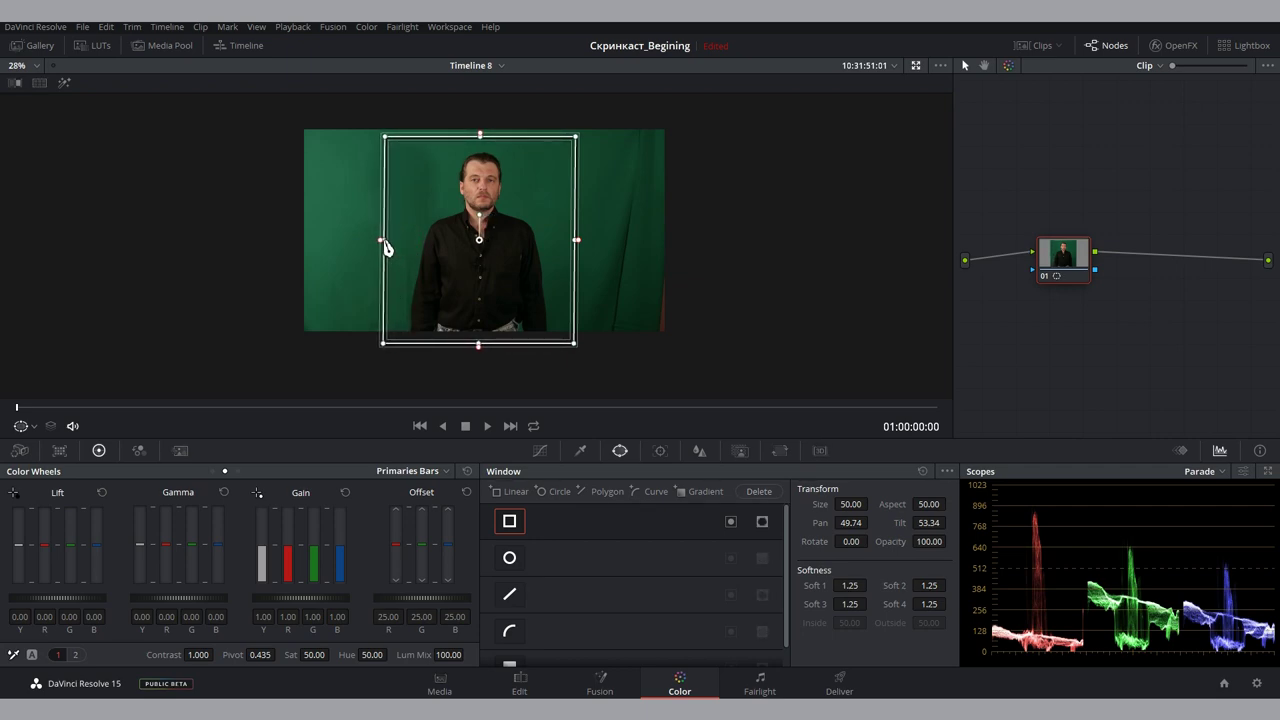
{"action": "right_click", "coordinate": [1081, 372]}
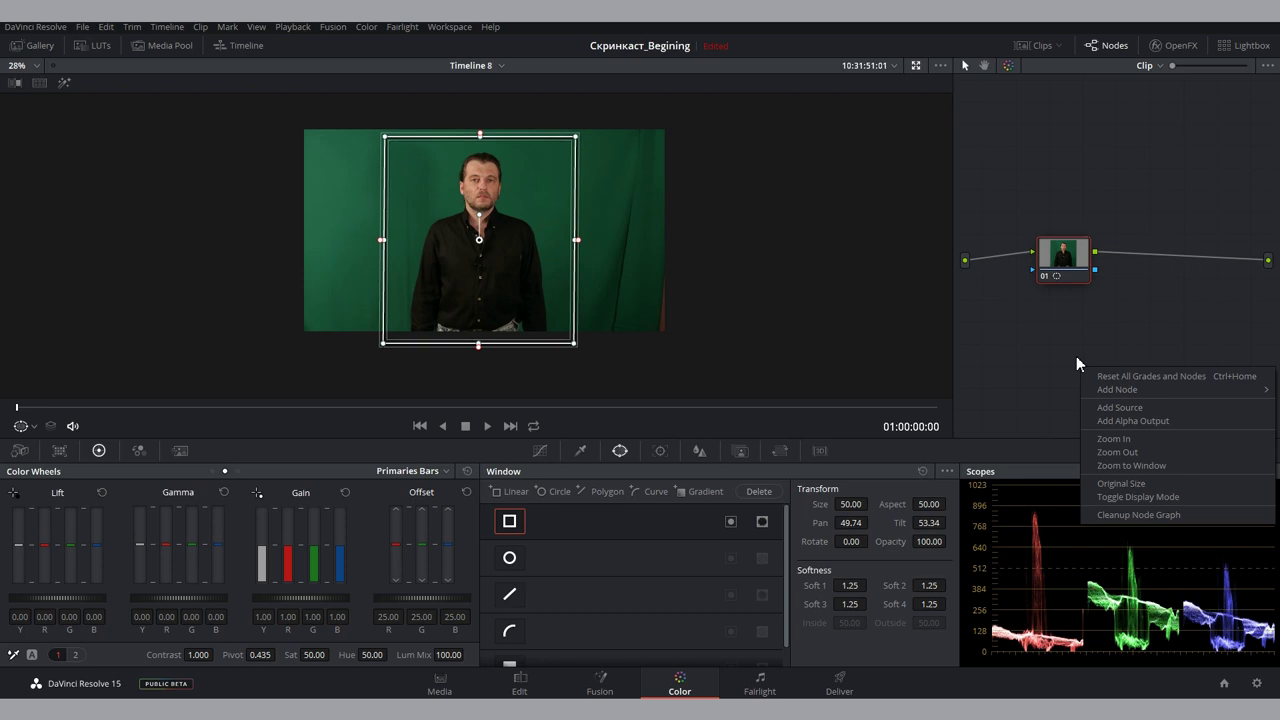
Add an alpha output to the node graph and connect node 01 to it
{"action": "left_click", "coordinate": [1126, 422]}
{"action": "left_click_drag", "start_coordinate": [1096, 276], "coordinate": [1250, 295]}
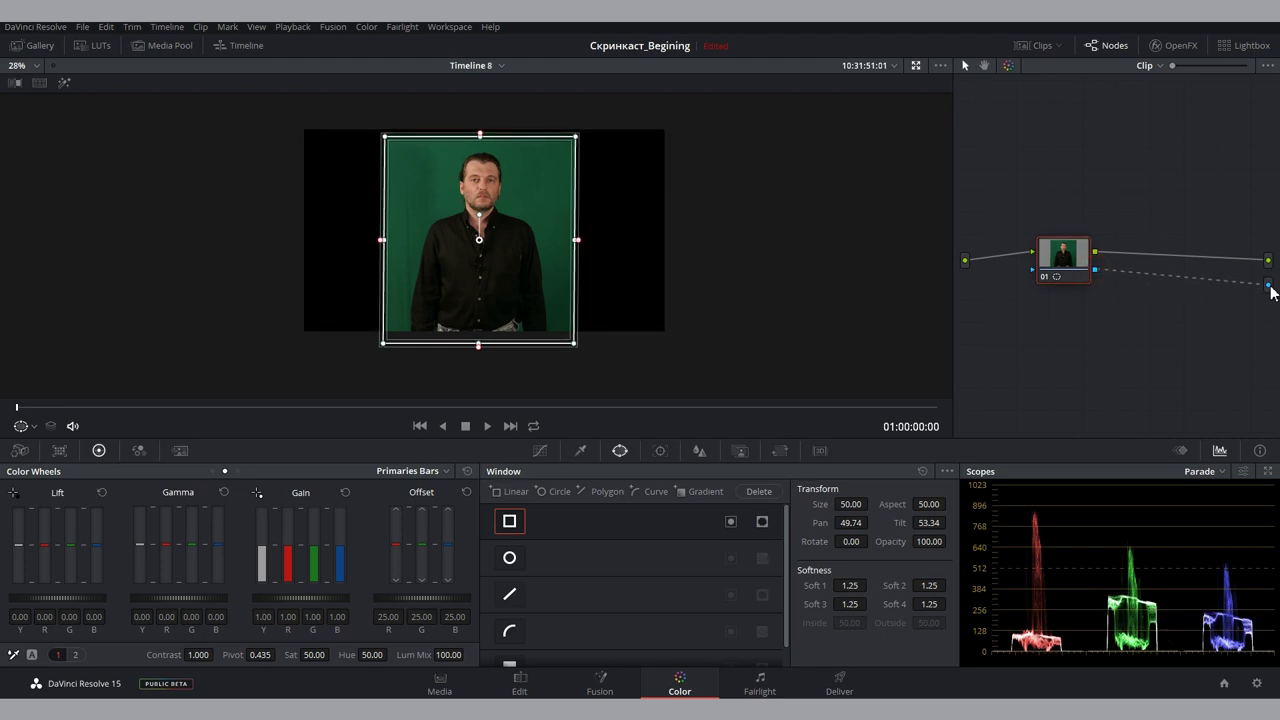
{"action": "left_click_drag", "start_coordinate": [1065, 259], "coordinate": [1033, 266]}
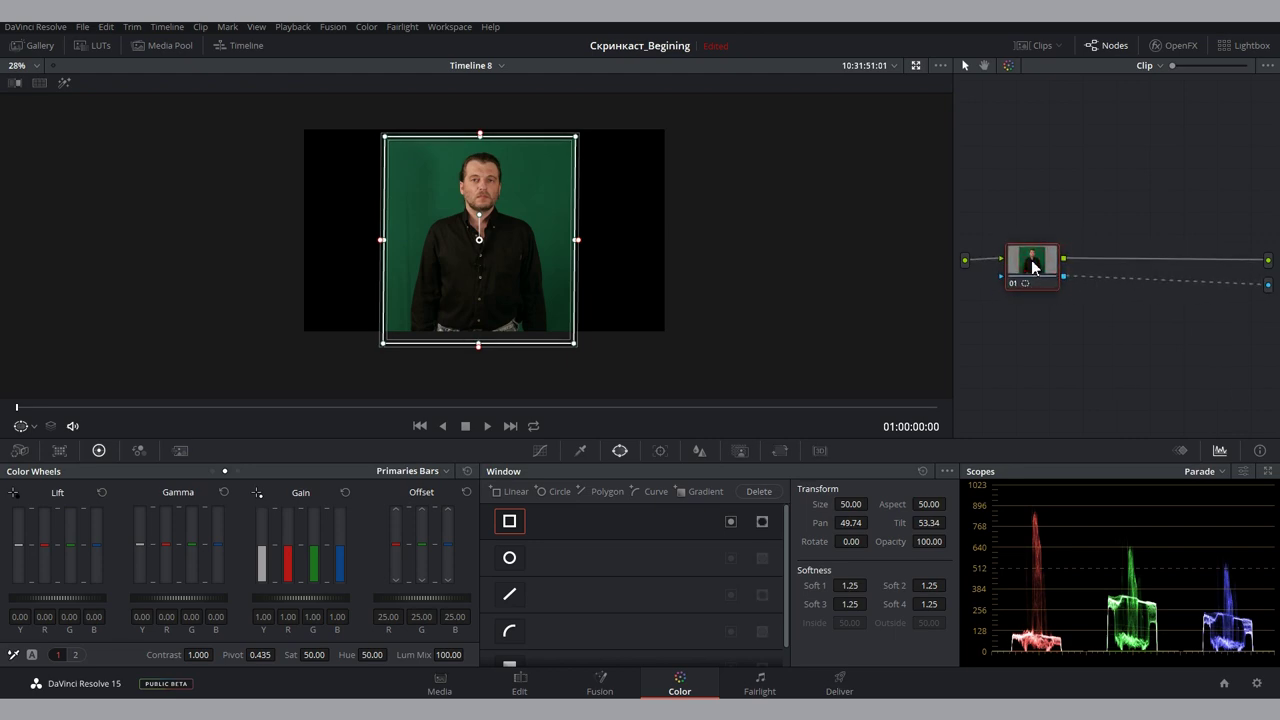
Play the clip and narrow the rectangle's right edge toward the presenter, then show the qualifier
{"action": "left_click", "coordinate": [109, 407]}
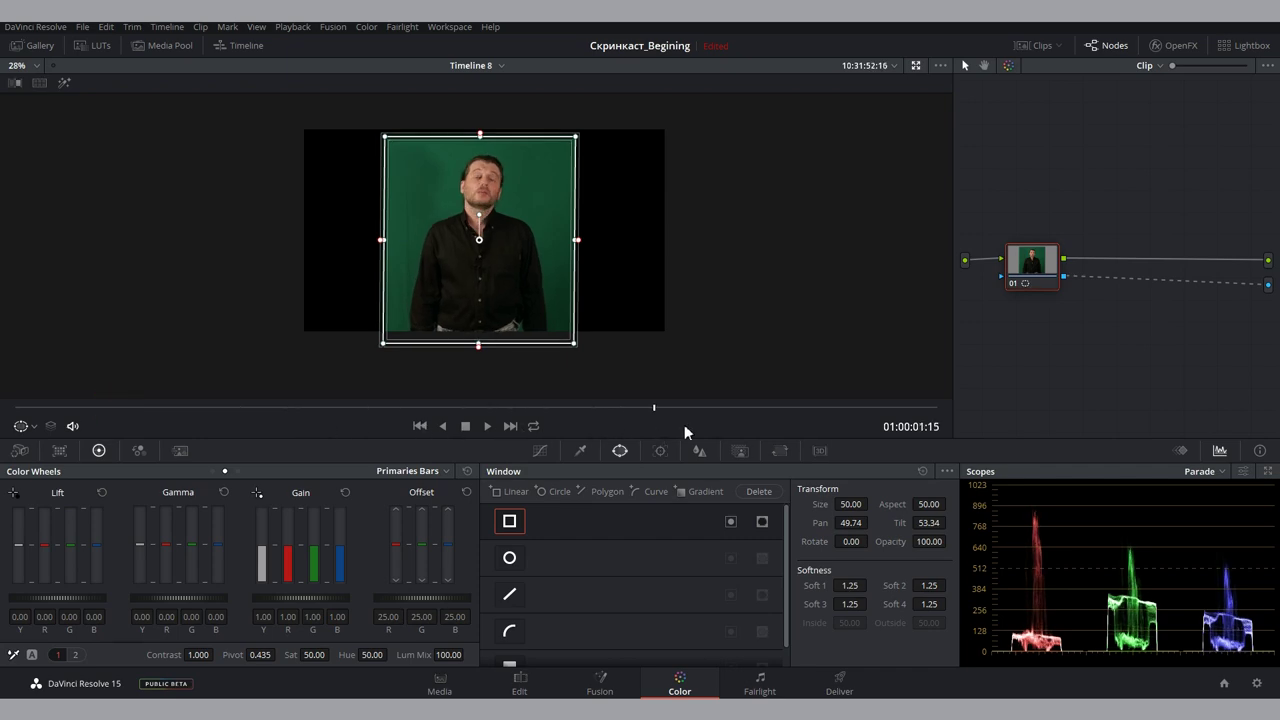
{"action": "left_click_drag", "start_coordinate": [357, 408], "coordinate": [490, 408]}
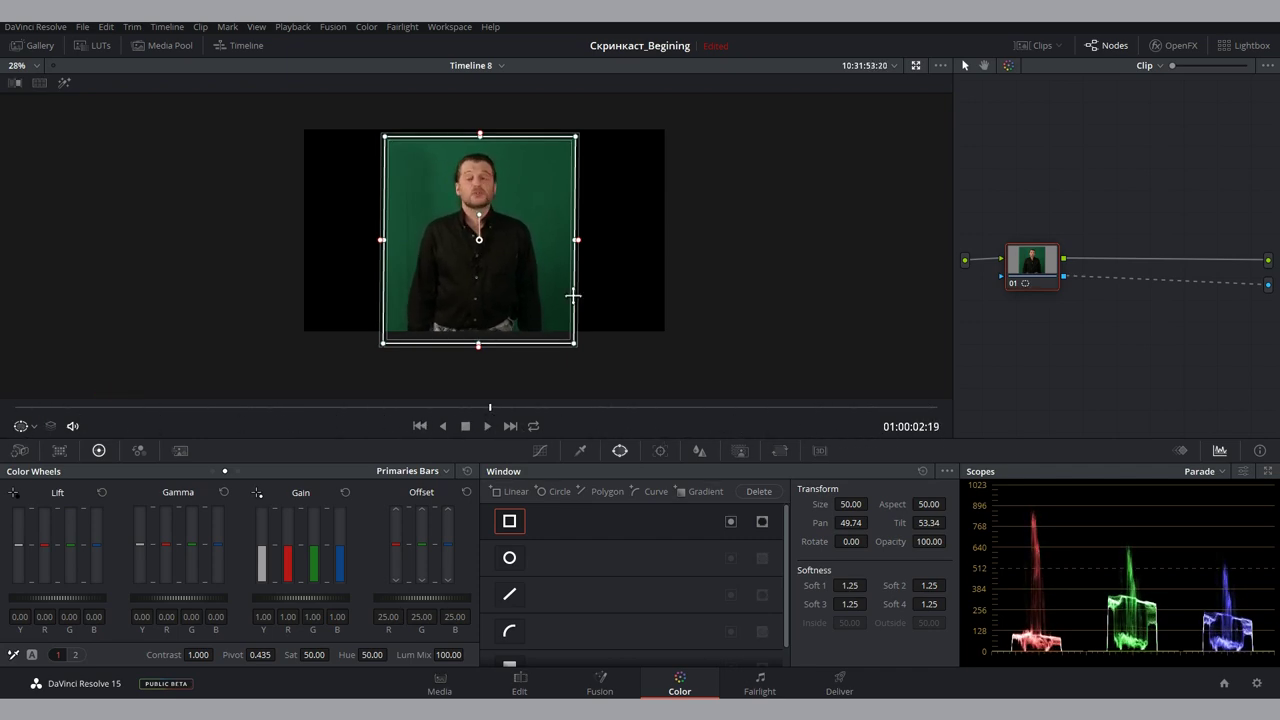
{"action": "mouse_move", "coordinate": [576, 240]}
{"action": "left_mouse_down"}
{"action": "mouse_move", "coordinate": [522, 236]}
{"action": "mouse_move", "coordinate": [622, 241]}
{"action": "mouse_move", "coordinate": [566, 250]}
{"action": "left_mouse_up"}
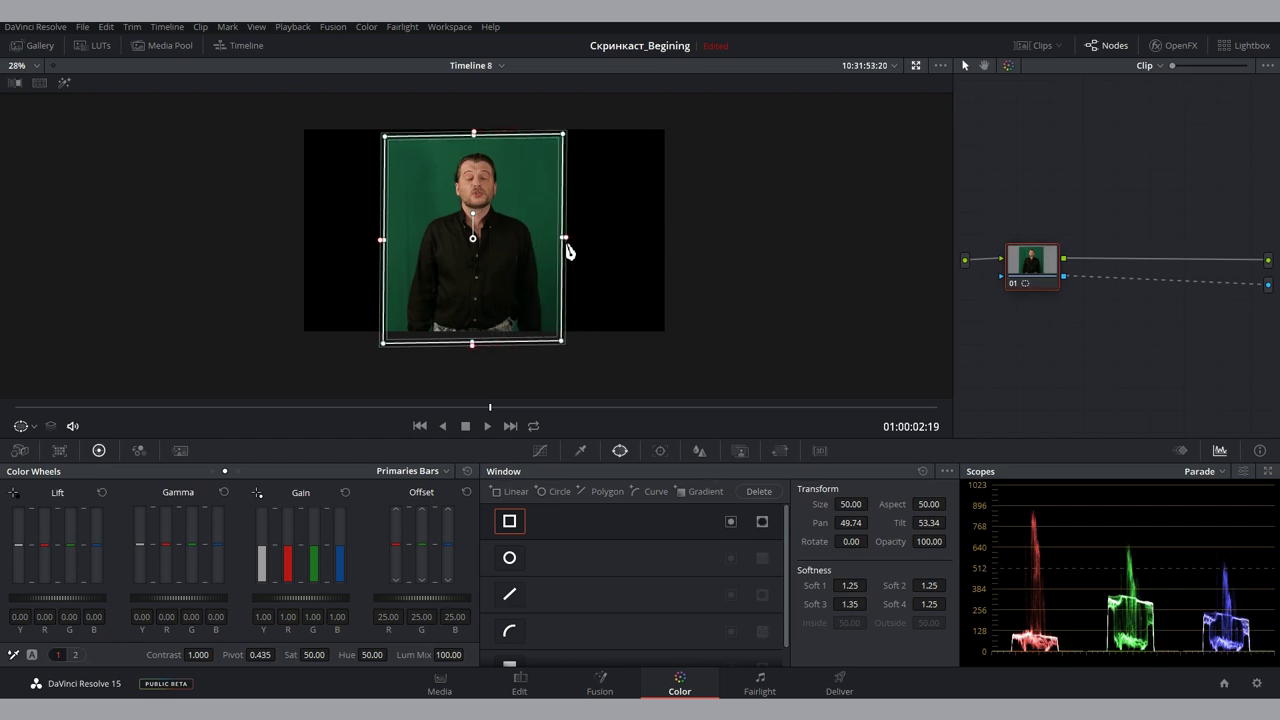
{"action": "left_click", "coordinate": [580, 451]}
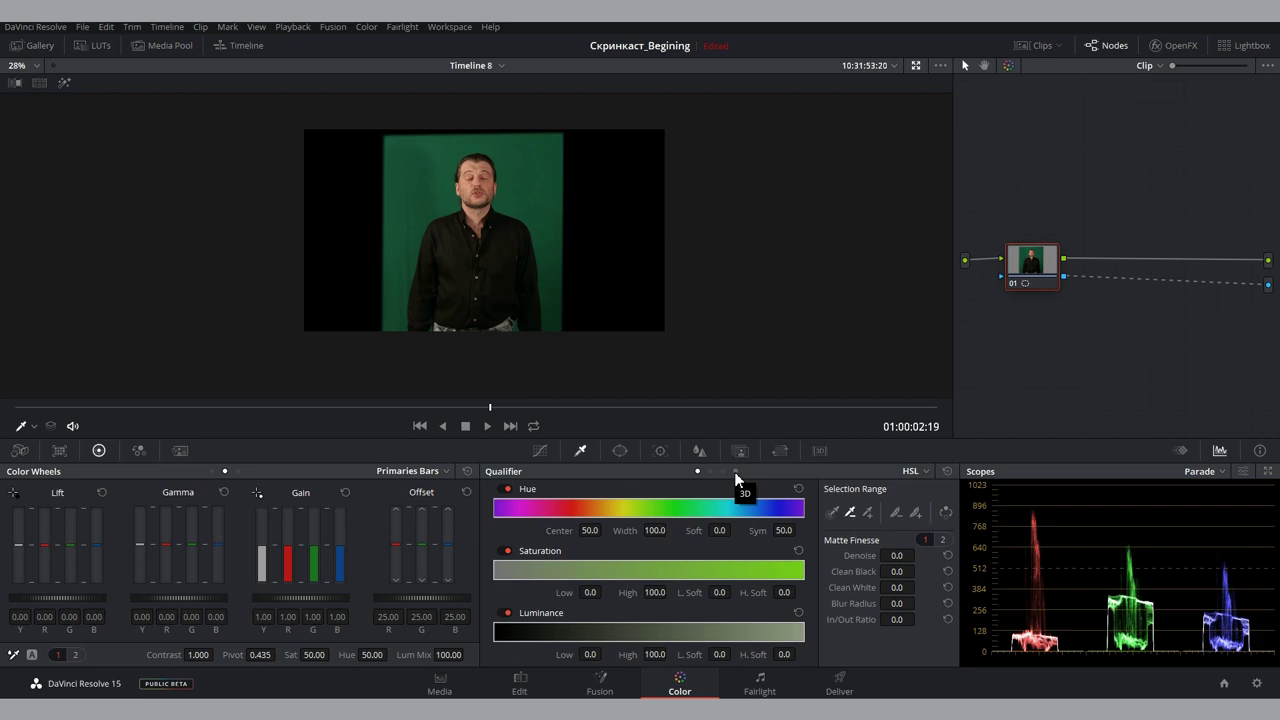
Switch the qualifier to 3D and sample the green screen around the presenter (R20 G70 B46)
{"action": "left_click", "coordinate": [736, 471]}
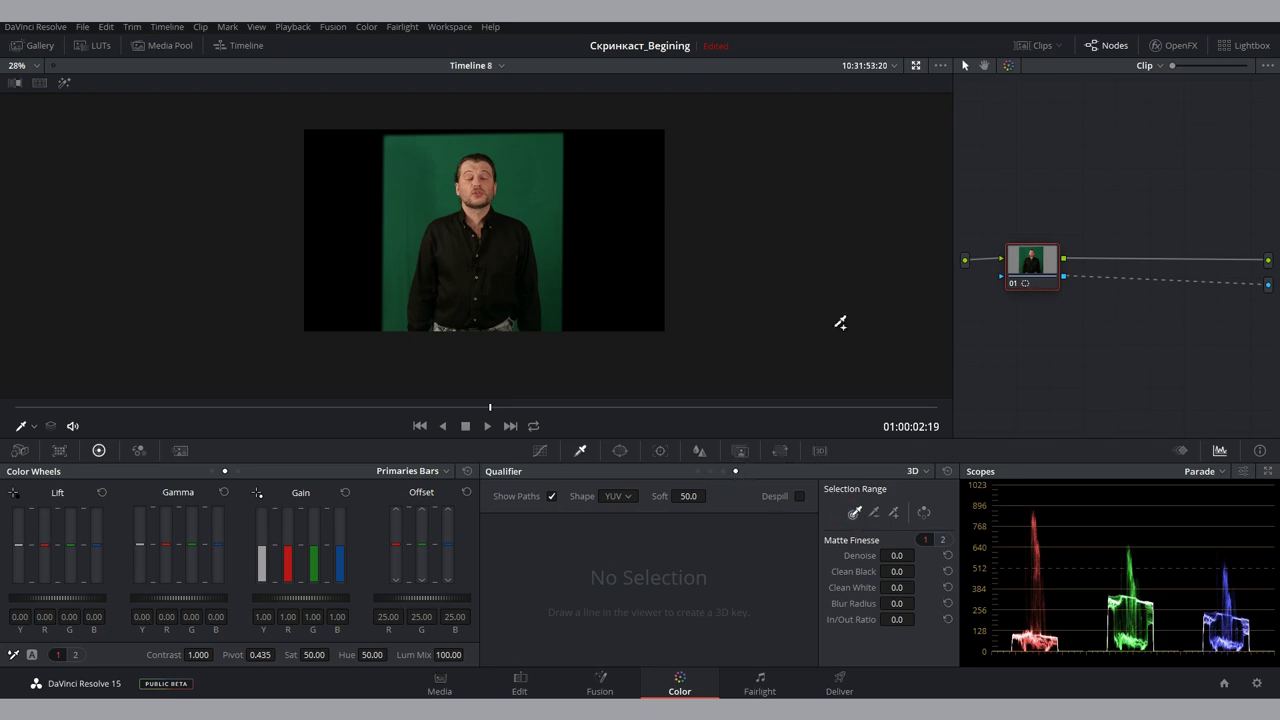
{"action": "left_click_drag", "start_coordinate": [402, 287], "coordinate": [557, 288]}
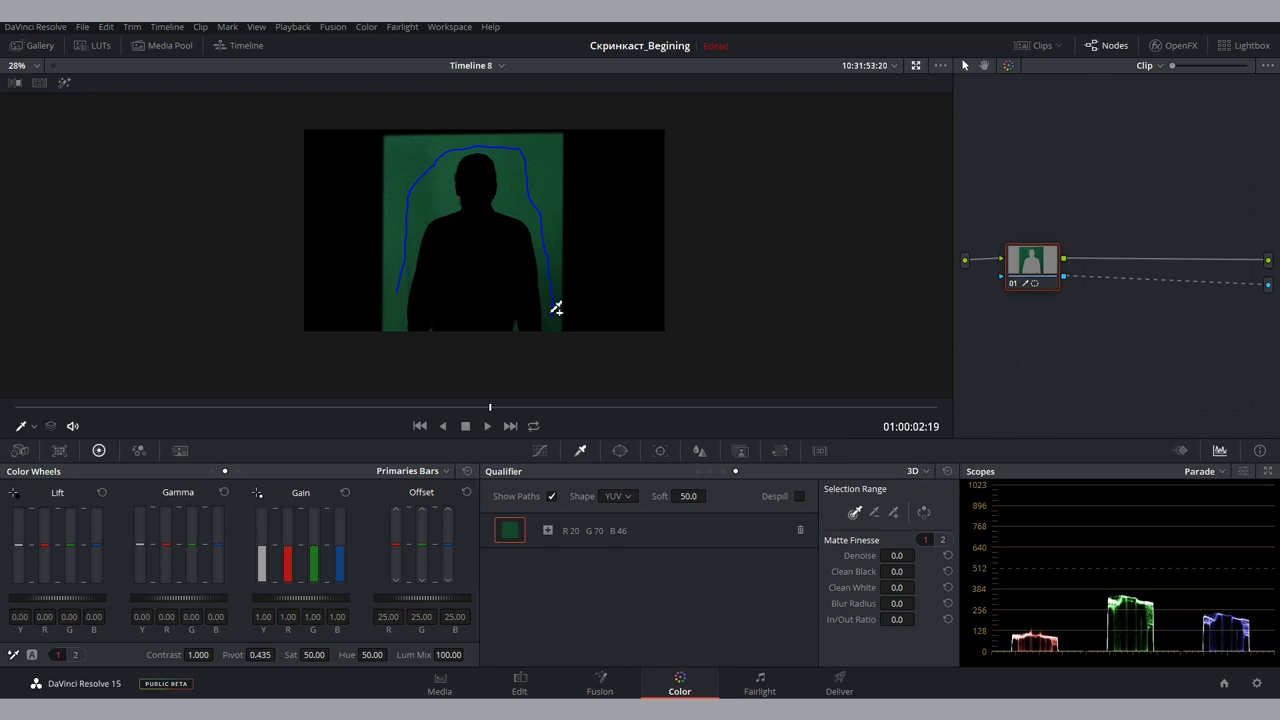
Turn on Highlight and view the key as a black-and-white matte, comparing with the colour image
{"action": "left_click", "coordinate": [922, 513]}
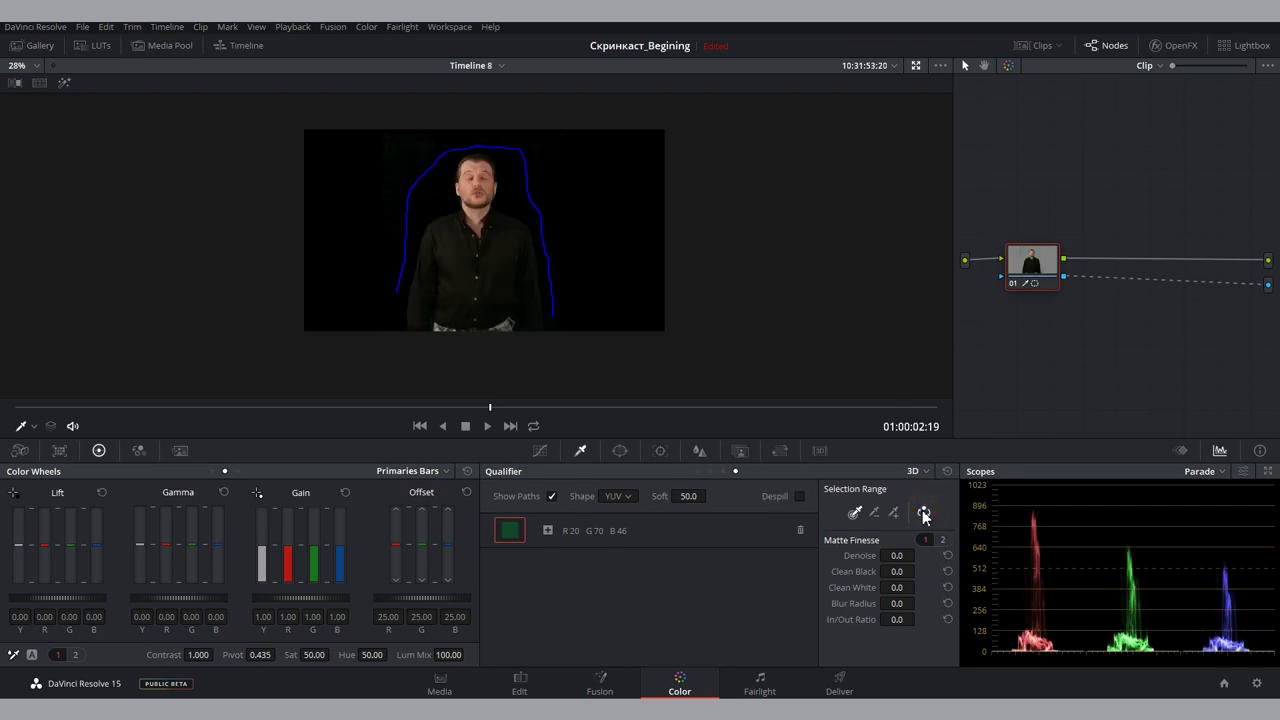
{"action": "scroll", "coordinate": [458, 163], "scroll_direction": "up", "scroll_amount": 4}
{"action": "scroll", "coordinate": [470, 215], "scroll_direction": "up", "scroll_amount": 2}
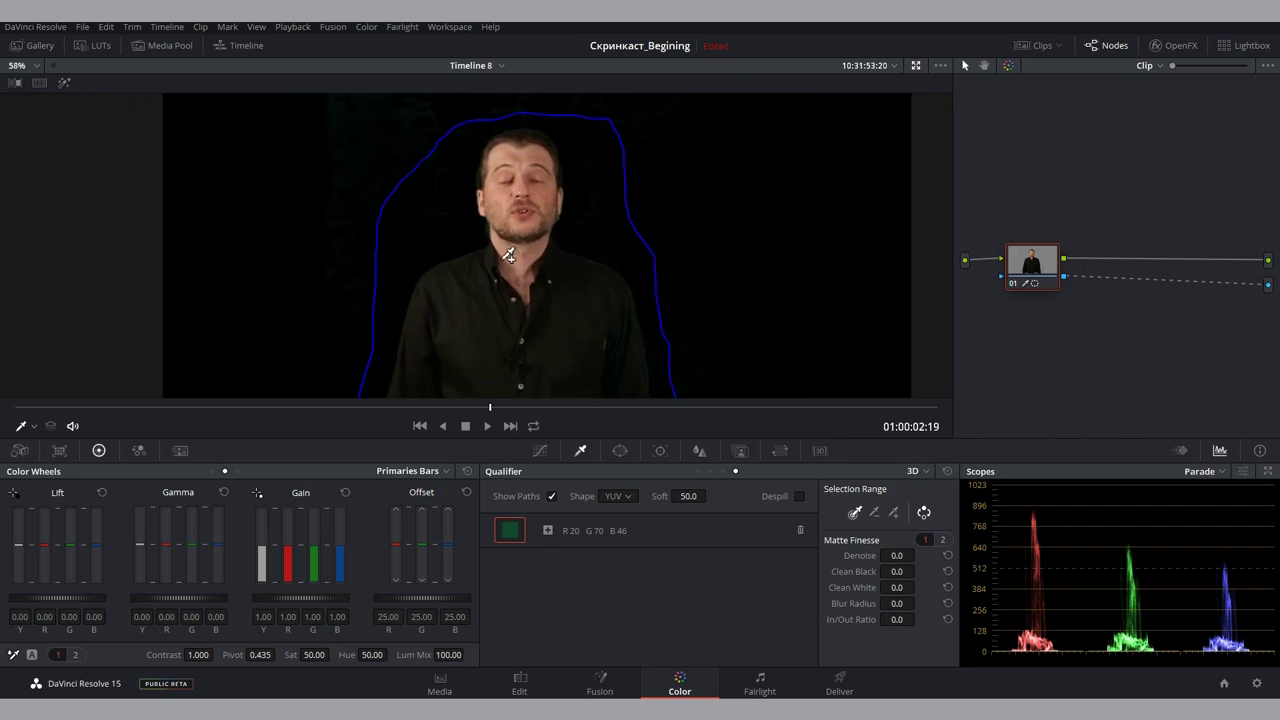
{"action": "left_click", "coordinate": [66, 86]}
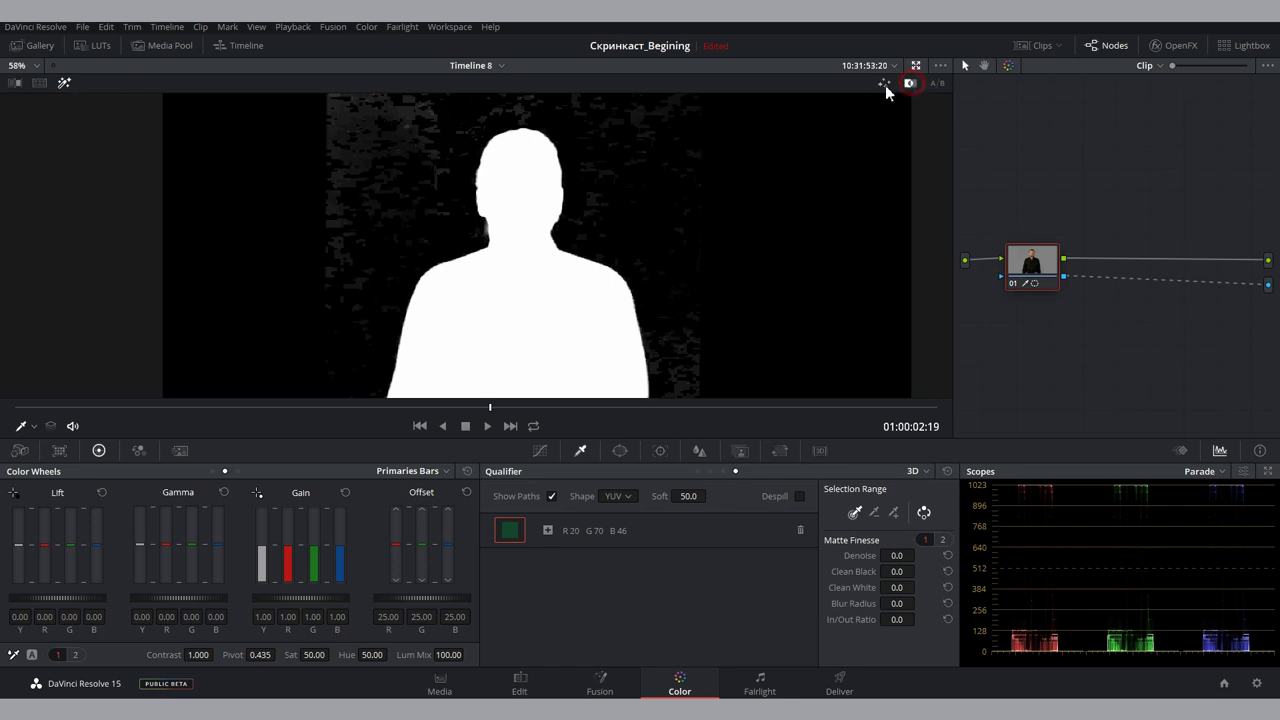
{"action": "left_click", "coordinate": [910, 84]}
{"action": "left_click", "coordinate": [910, 84]}
Add five more green-screen samples from noisy and darker background areas to the 3D key
{"action": "left_click", "coordinate": [393, 115]}
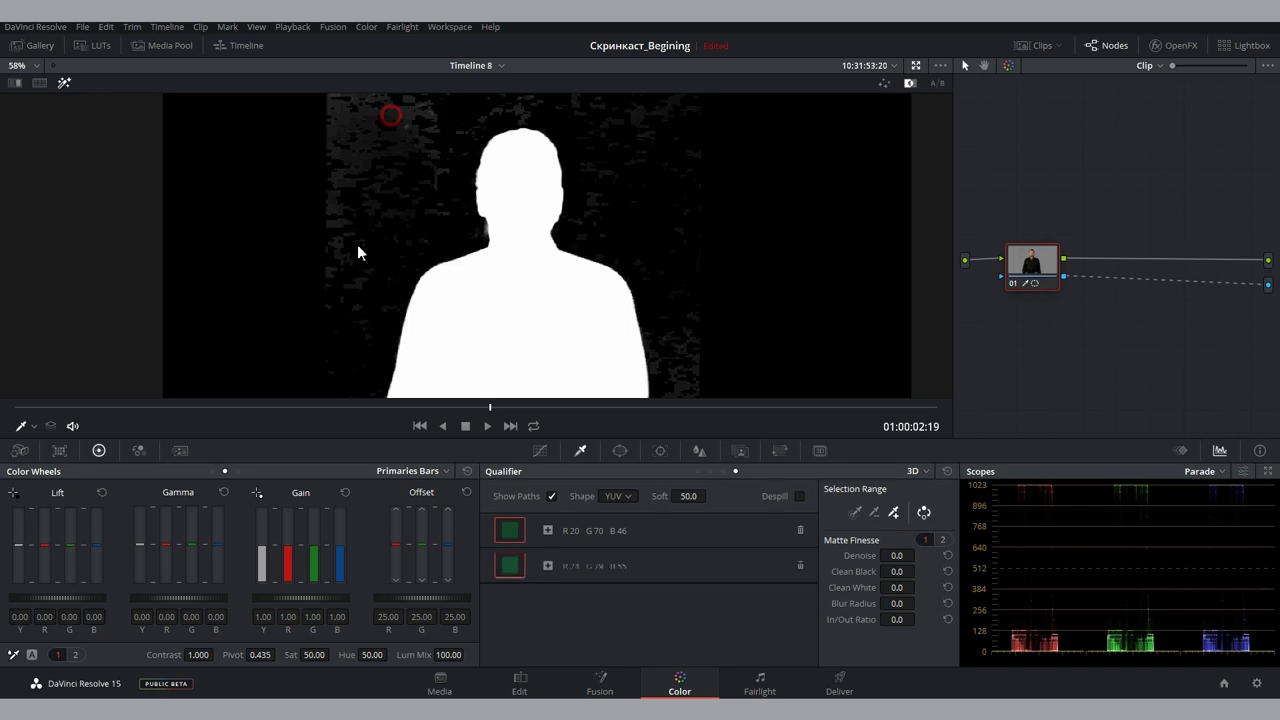
{"action": "left_click", "coordinate": [418, 124]}
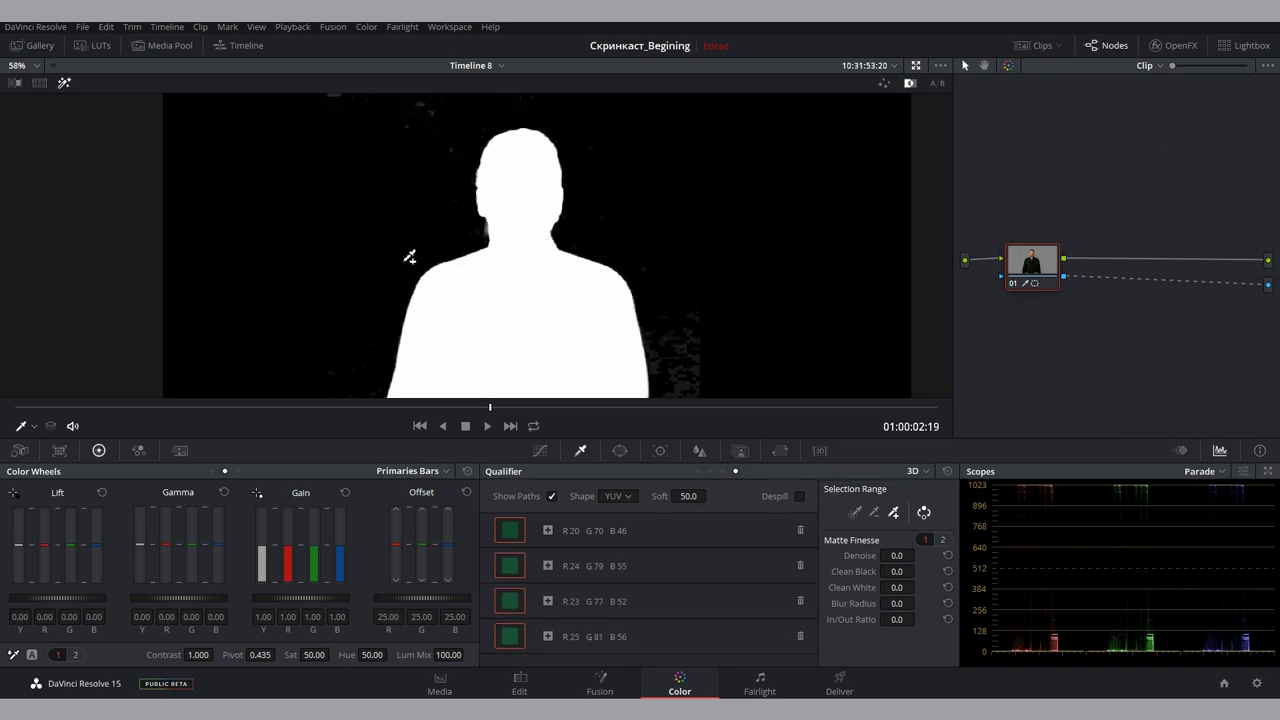
{"action": "left_click_drag", "start_coordinate": [594, 300], "coordinate": [550, 160]}
{"action": "left_click", "coordinate": [640, 366]}
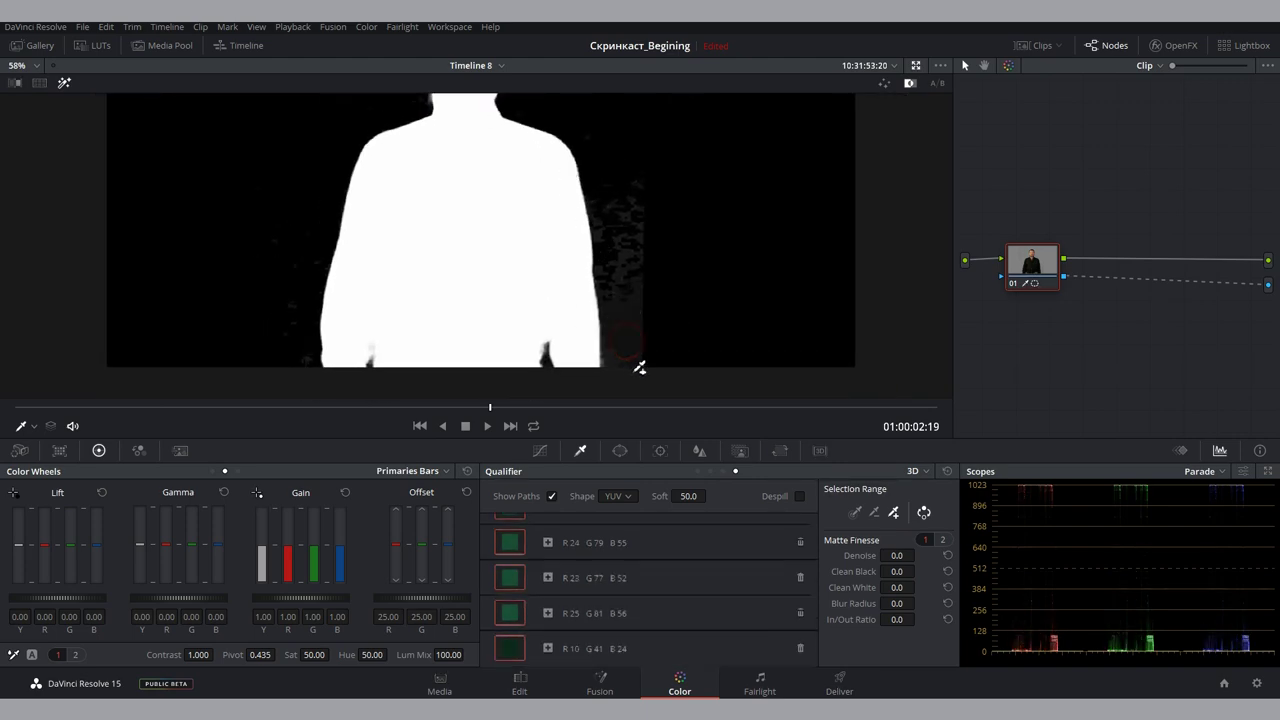
{"action": "left_click", "coordinate": [650, 350]}
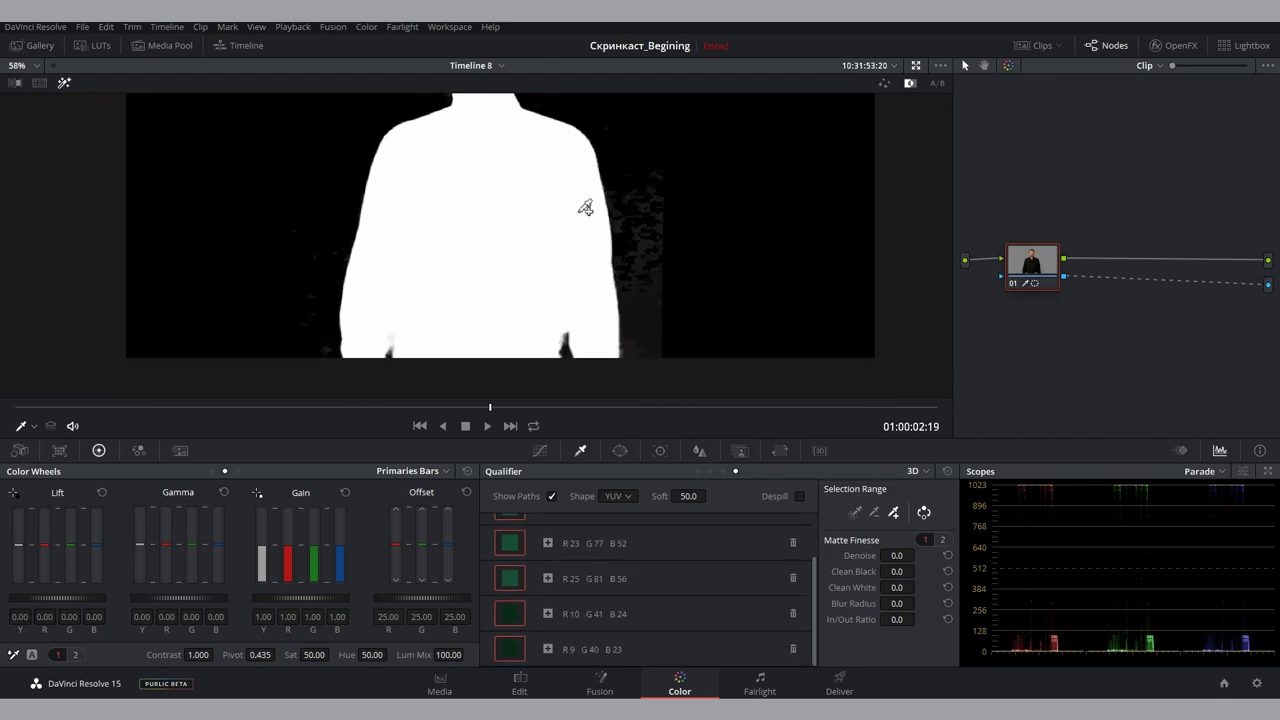
{"action": "left_click_drag", "start_coordinate": [580, 206], "coordinate": [586, 343]}
{"action": "left_click_drag", "start_coordinate": [666, 385], "coordinate": [502, 294]}
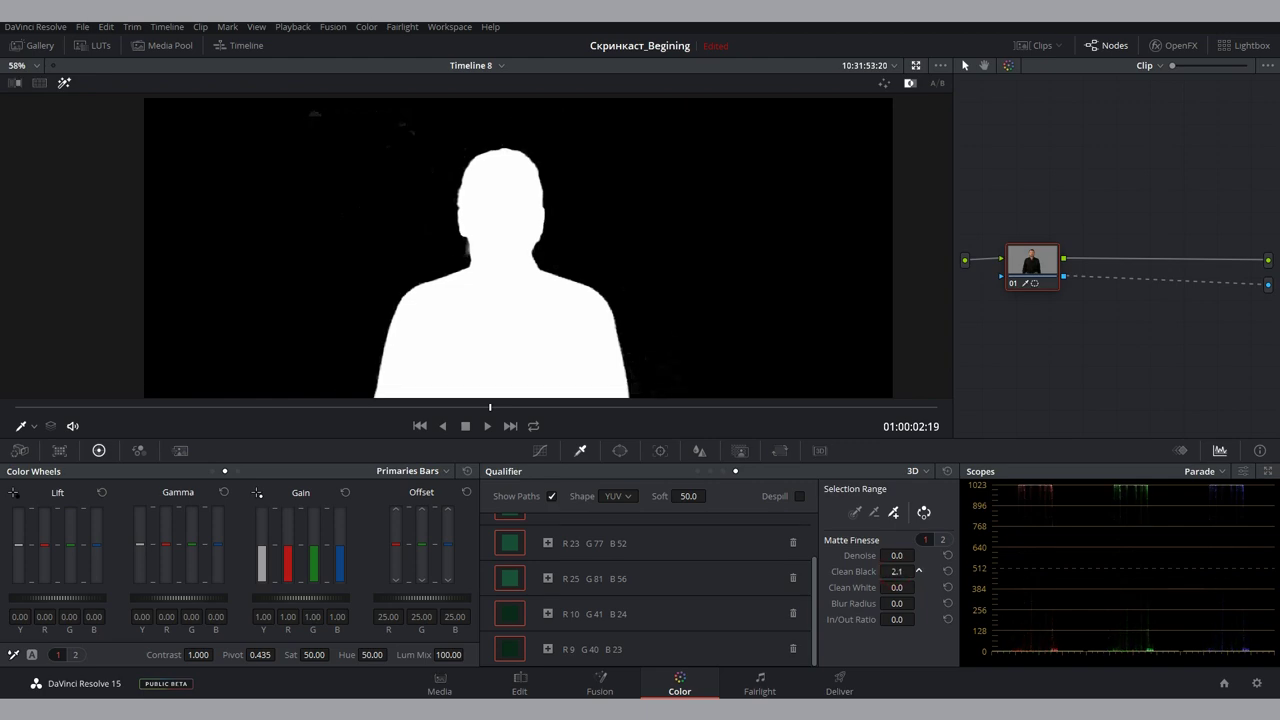
Raise Clean Black in Matte Finesse, checking the key against the normal image
{"action": "left_click_drag", "start_coordinate": [918, 571], "coordinate": [918, 571]}
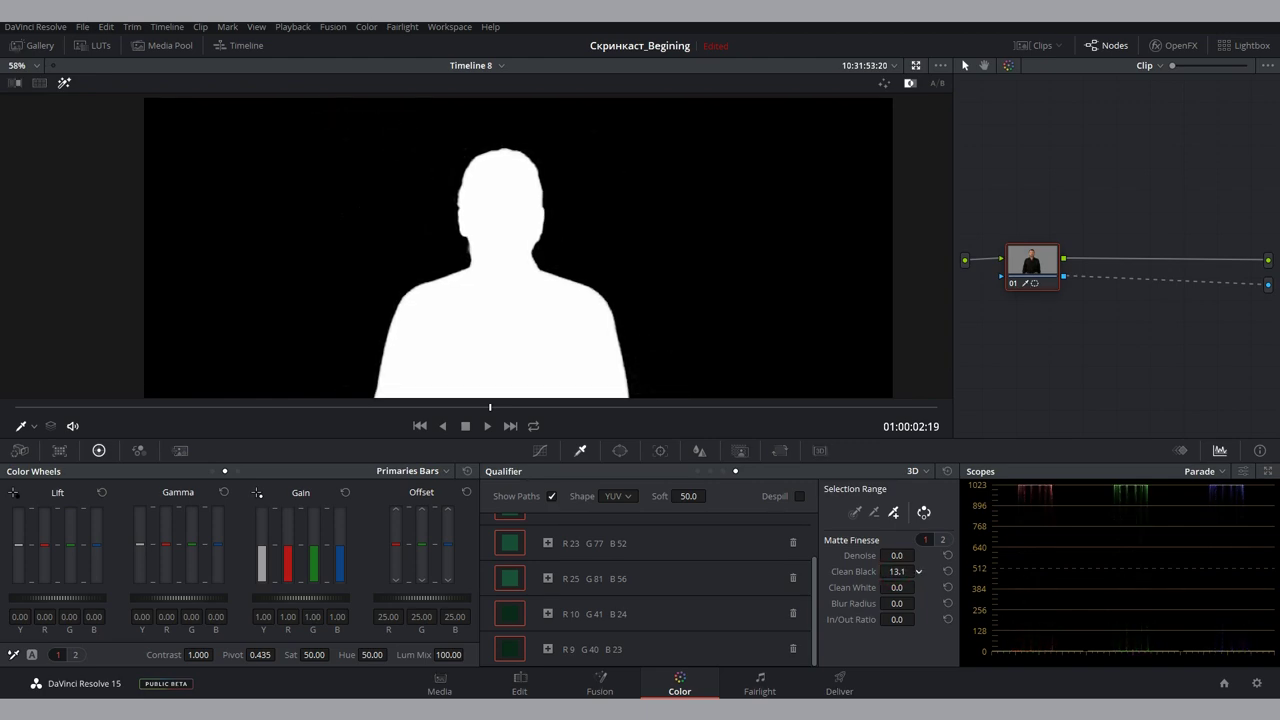
{"action": "scroll", "coordinate": [677, 168], "scroll_direction": "up", "scroll_amount": 2}
{"action": "scroll", "coordinate": [686, 172], "scroll_direction": "down", "scroll_amount": 2}
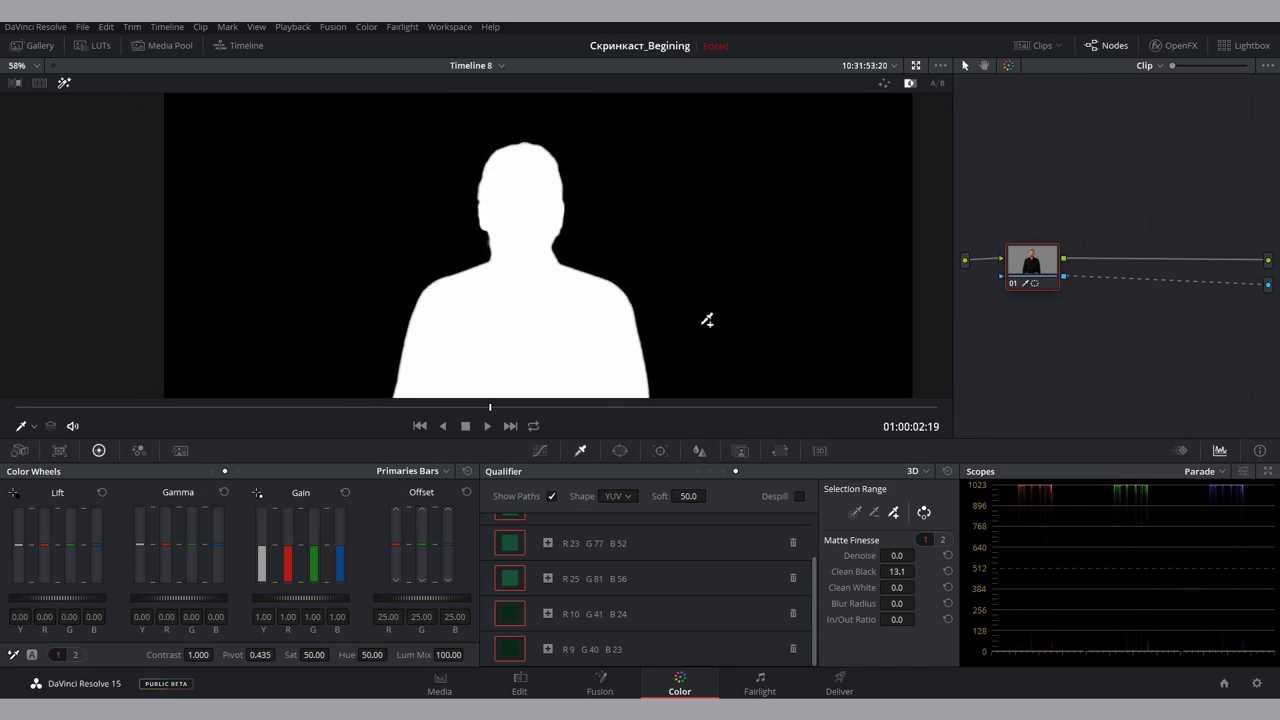
{"action": "left_click", "coordinate": [64, 83]}
{"action": "scroll", "coordinate": [520, 163], "scroll_direction": "up", "scroll_amount": 3}
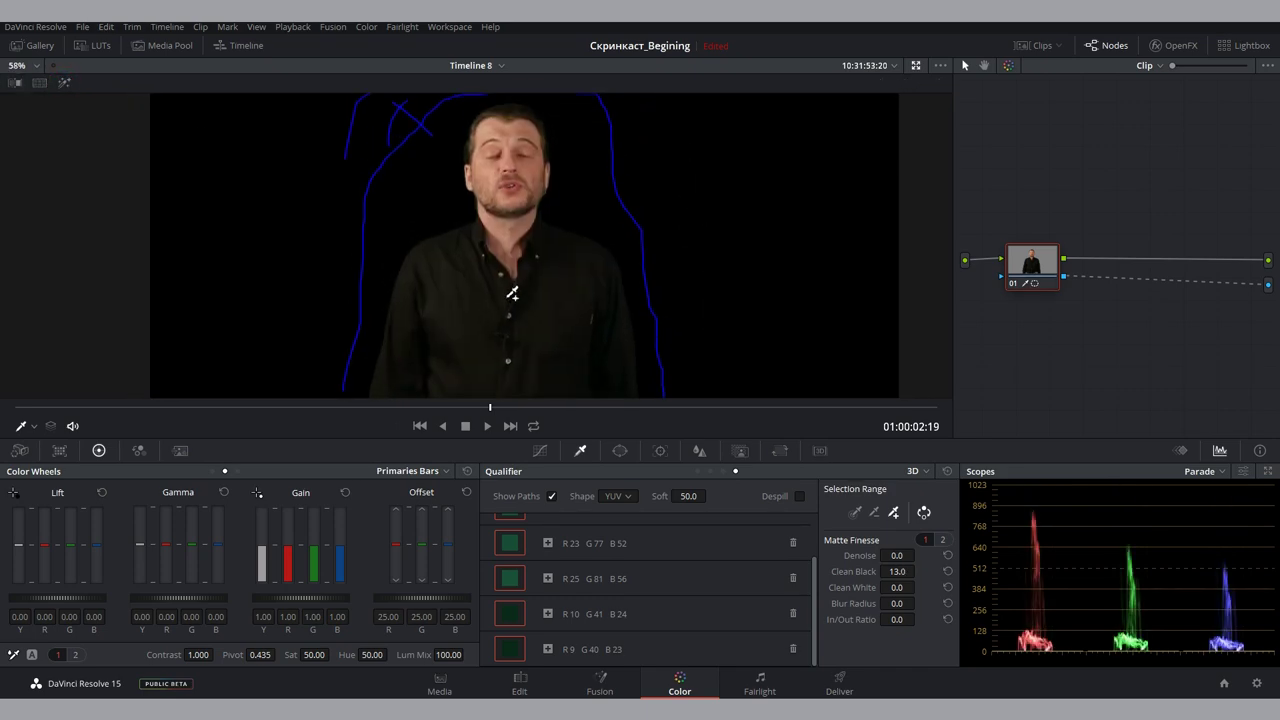
{"action": "scroll", "coordinate": [560, 205], "scroll_direction": "up", "scroll_amount": 2}
{"action": "scroll", "coordinate": [520, 245], "scroll_direction": "up", "scroll_amount": 2}
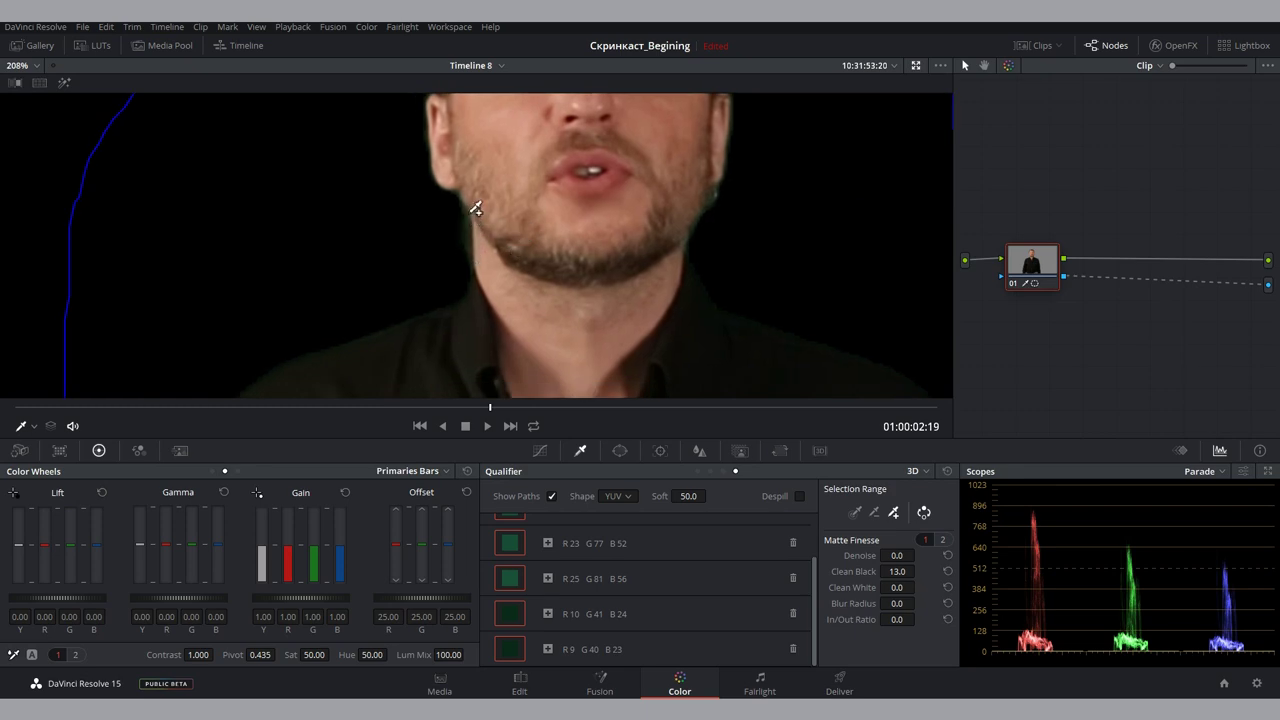
{"action": "scroll", "coordinate": [755, 191], "scroll_direction": "up", "scroll_amount": 1}
{"action": "scroll", "coordinate": [700, 200], "scroll_direction": "up", "scroll_amount": 1}
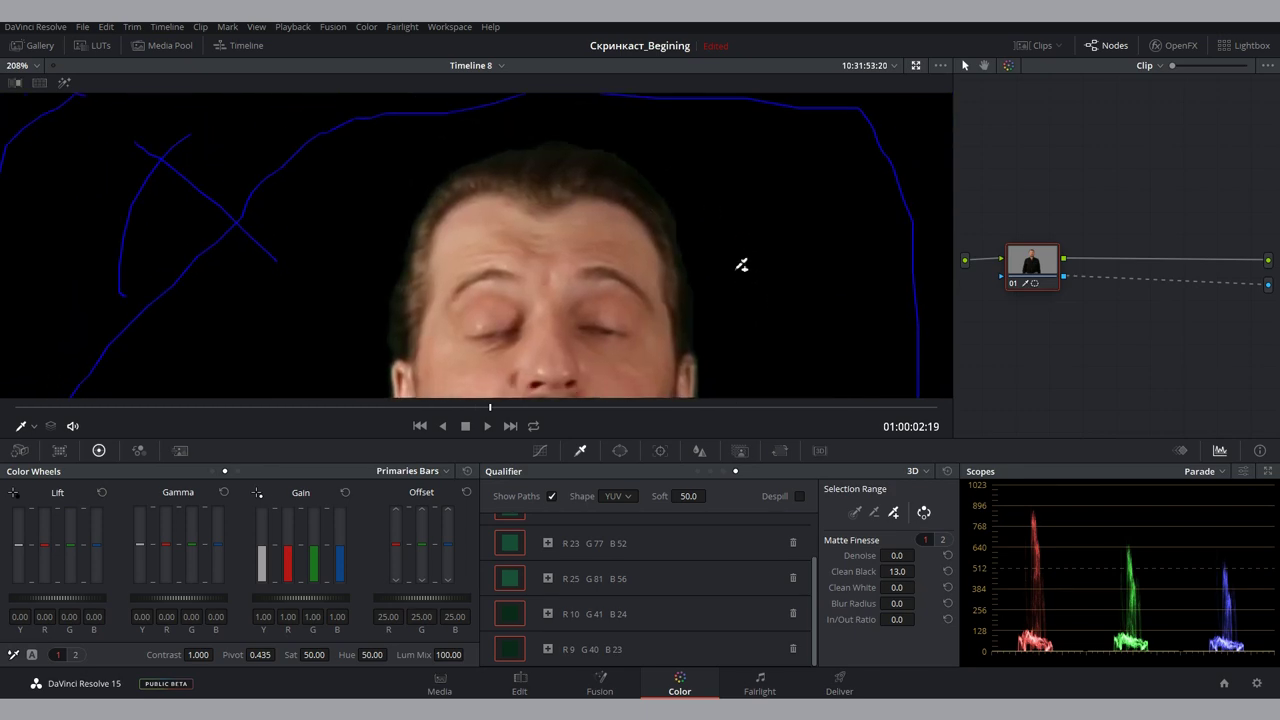
{"action": "scroll", "coordinate": [770, 278], "scroll_direction": "up", "scroll_amount": 1}
{"action": "scroll", "coordinate": [799, 289], "scroll_direction": "down", "scroll_amount": 2}
Set Clean Black to 11.0 and the In/Out Ratio to 2.1 to refine the matte edges
{"action": "type", "text": "2.2"}
{"action": "key", "text": "Return"}
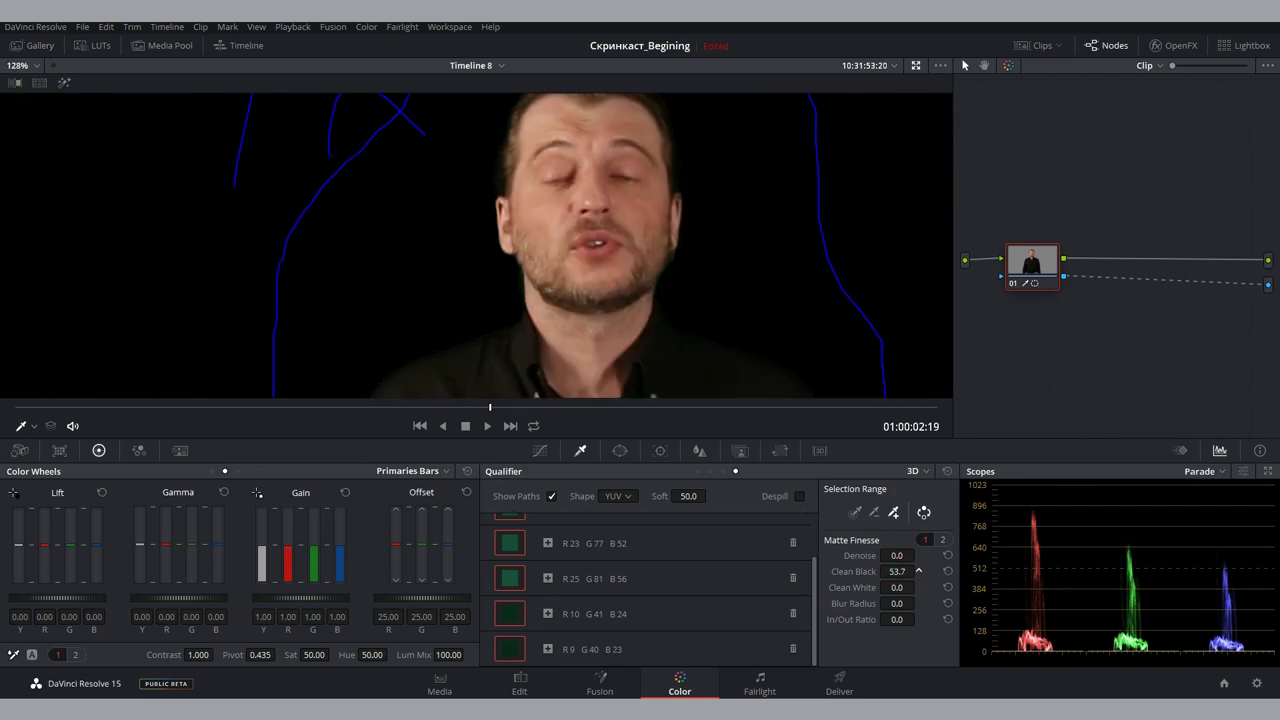
{"action": "left_click_drag", "start_coordinate": [918, 571], "coordinate": [921, 565]}
{"action": "scroll", "coordinate": [543, 120], "scroll_direction": "up", "scroll_amount": 3}
{"action": "scroll", "coordinate": [630, 337], "scroll_direction": "down", "scroll_amount": 4}
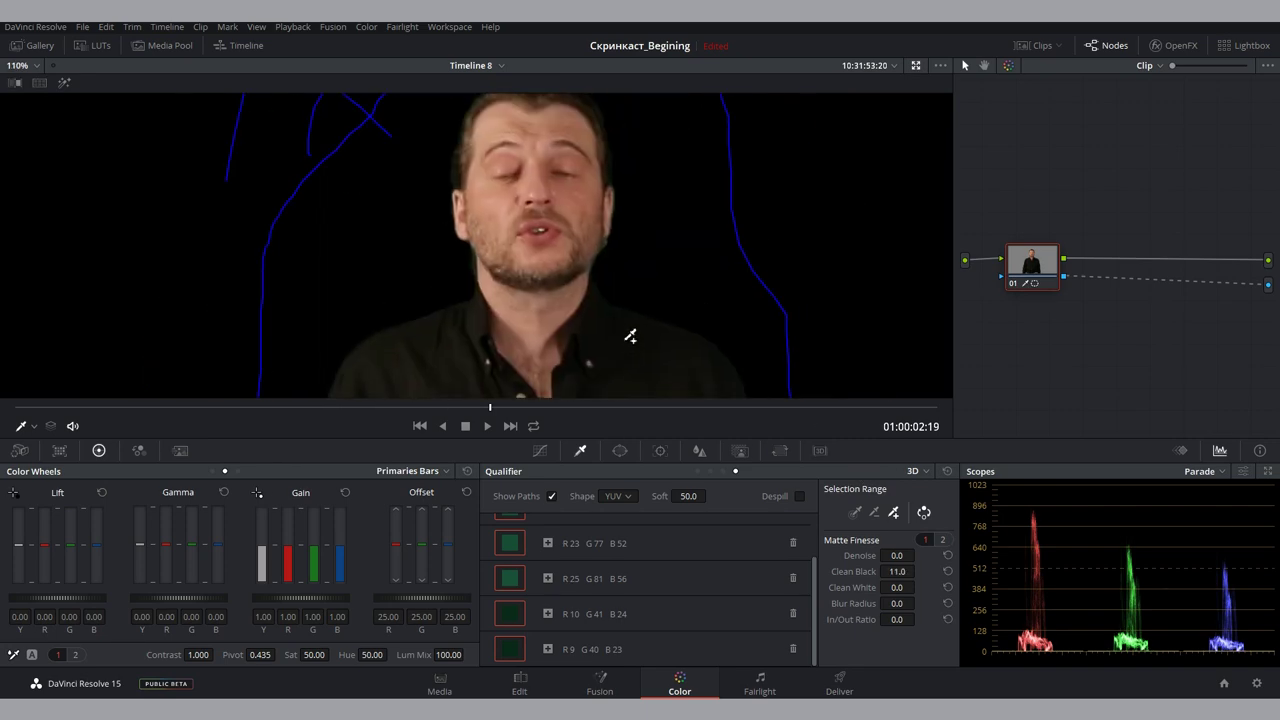
{"action": "mouse_move", "coordinate": [897, 619]}
{"action": "left_mouse_down"}
{"action": "mouse_move", "coordinate": [918, 619]}
{"action": "mouse_move", "coordinate": [897, 619]}
{"action": "left_mouse_up"}
{"action": "mouse_move", "coordinate": [895, 587]}
{"action": "left_mouse_down"}
{"action": "mouse_move", "coordinate": [918, 587]}
{"action": "mouse_move", "coordinate": [870, 587]}
{"action": "left_mouse_up"}
Replay the keyed presenter from an earlier point to check the matte against black
{"action": "scroll", "coordinate": [617, 223], "scroll_direction": "up", "scroll_amount": 2}
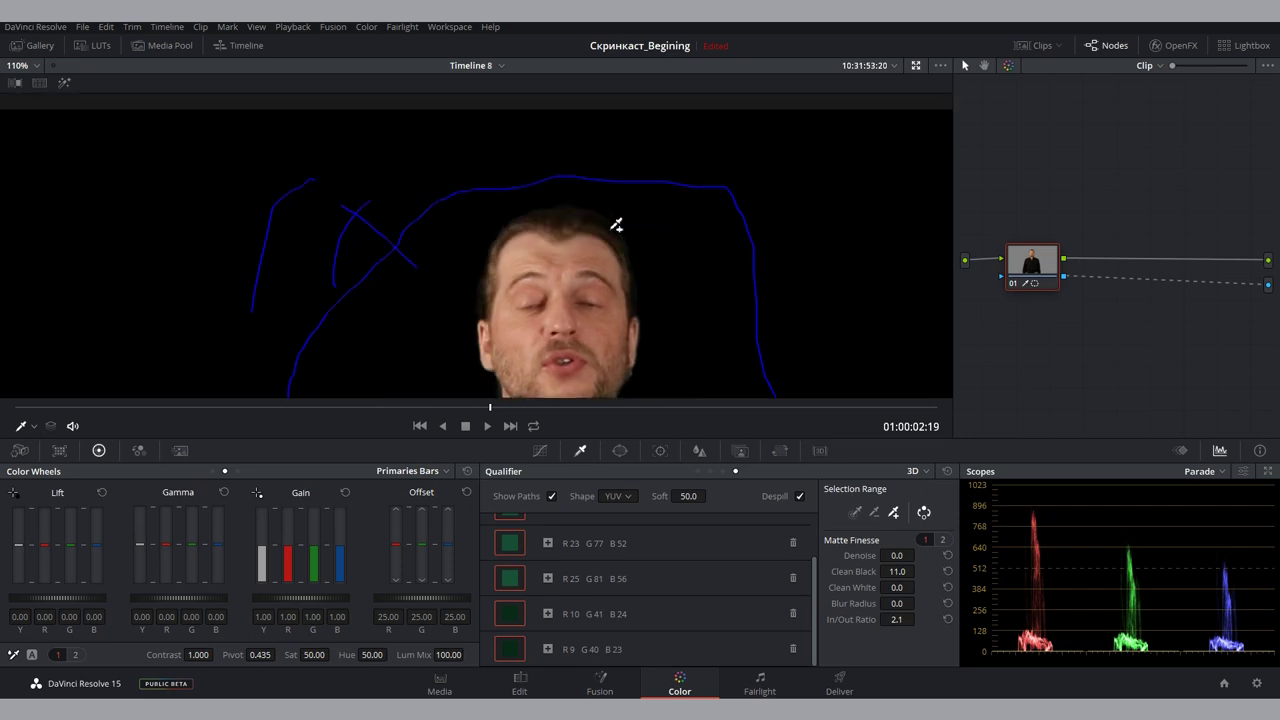
{"action": "scroll", "coordinate": [634, 217], "scroll_direction": "up", "scroll_amount": 2}
{"action": "scroll", "coordinate": [592, 180], "scroll_direction": "up", "scroll_amount": 2}
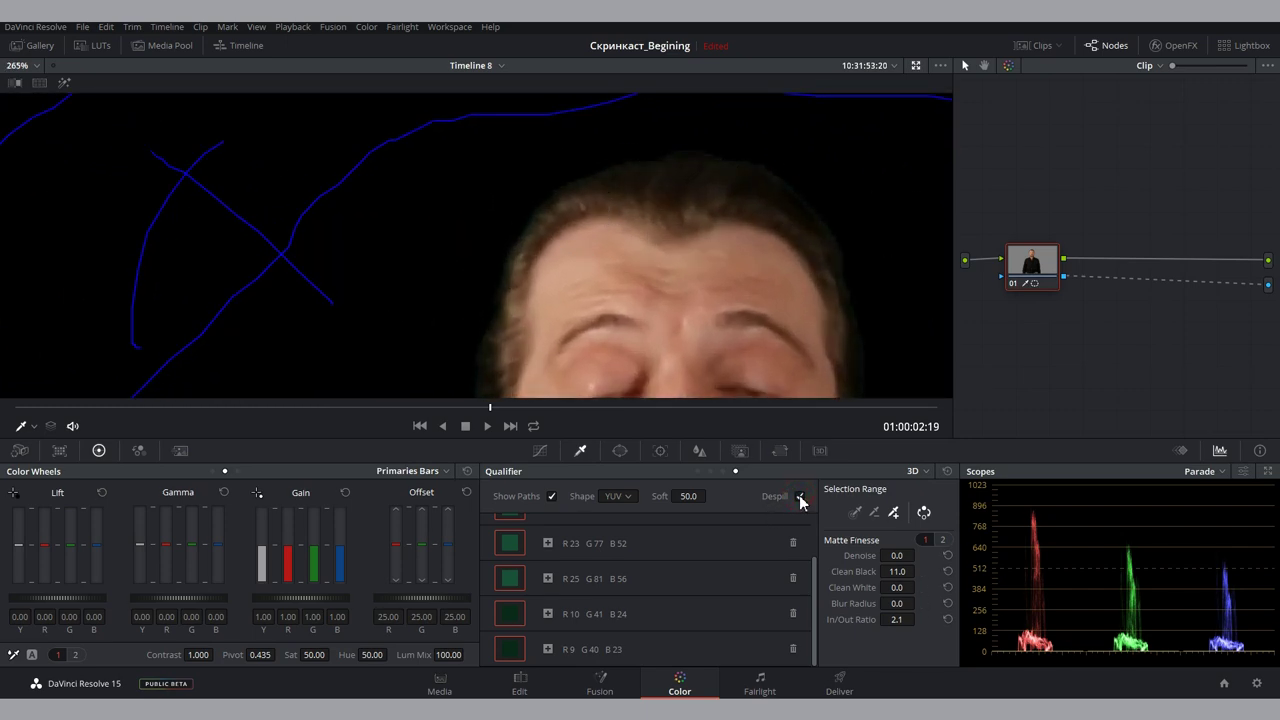
{"action": "scroll", "coordinate": [723, 240], "scroll_direction": "down", "scroll_amount": 2}
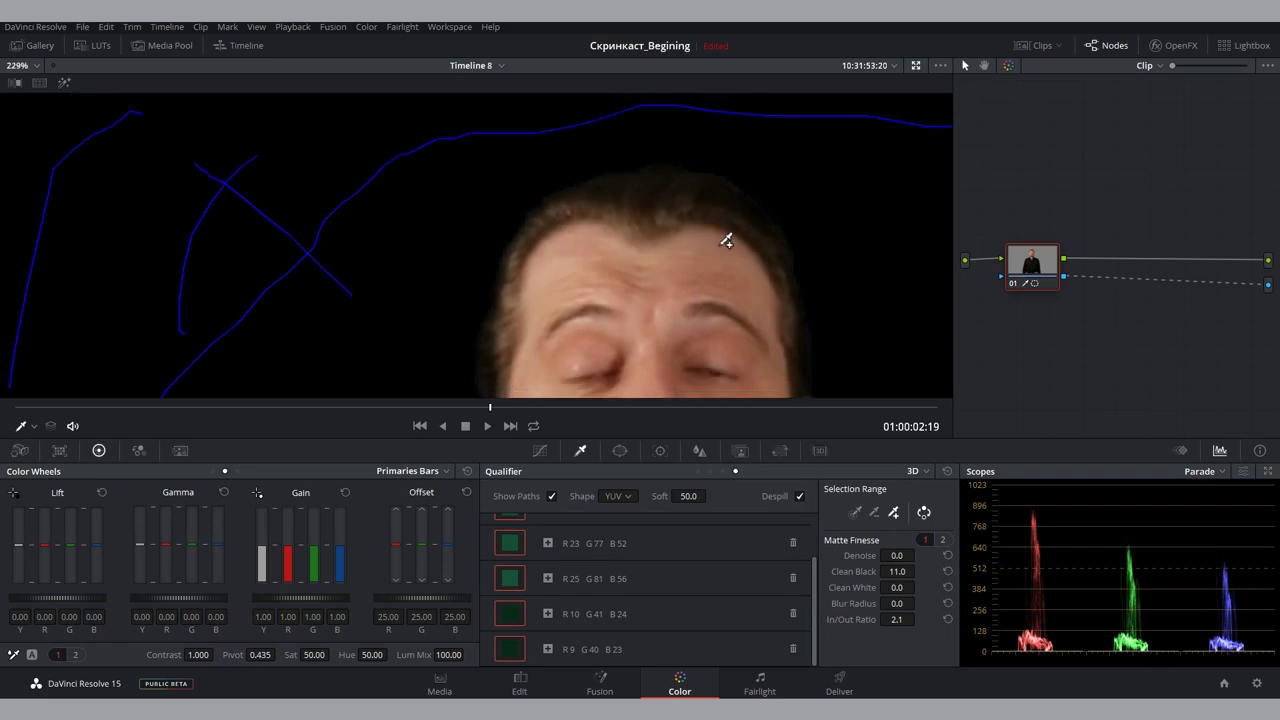
{"action": "scroll", "coordinate": [611, 280], "scroll_direction": "down", "scroll_amount": 2}
{"action": "scroll", "coordinate": [611, 277], "scroll_direction": "down", "scroll_amount": 1}
{"action": "scroll", "coordinate": [618, 173], "scroll_direction": "down", "scroll_amount": 1}
{"action": "scroll", "coordinate": [598, 220], "scroll_direction": "down", "scroll_amount": 2}
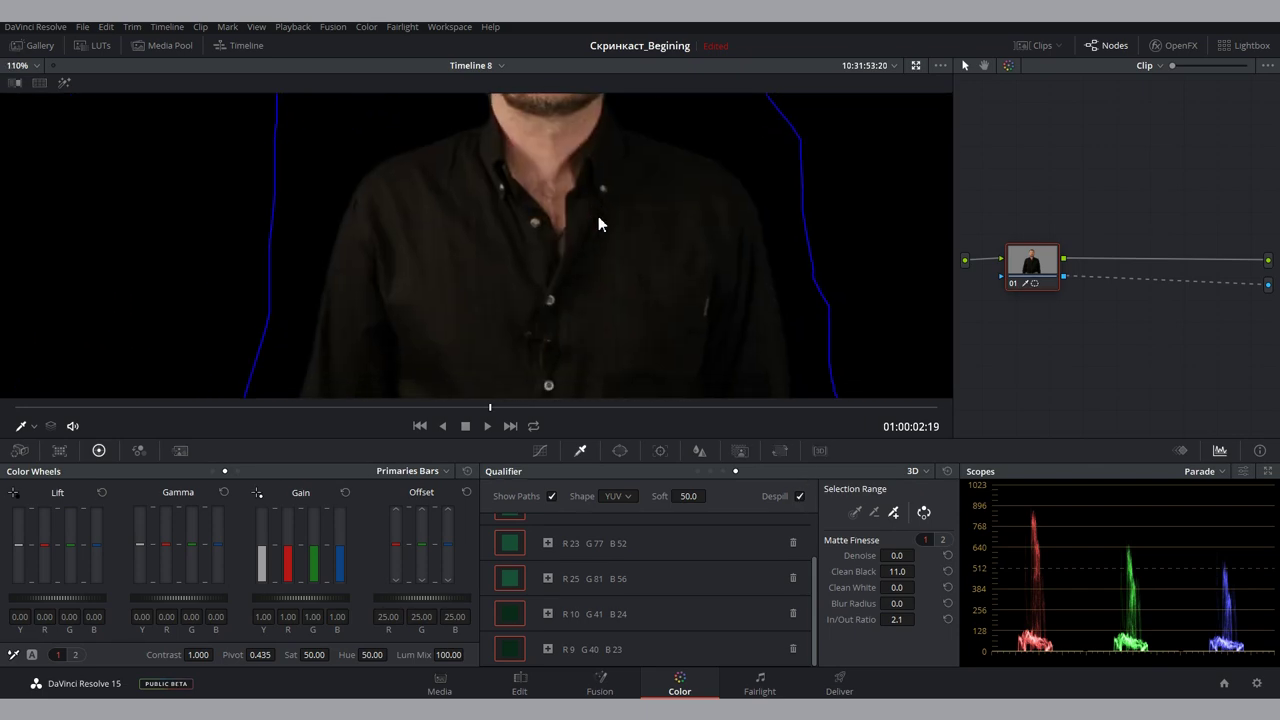
{"action": "scroll", "coordinate": [586, 194], "scroll_direction": "down", "scroll_amount": 1}
{"action": "scroll", "coordinate": [594, 174], "scroll_direction": "down", "scroll_amount": 1}
{"action": "scroll", "coordinate": [621, 196], "scroll_direction": "down", "scroll_amount": 1}
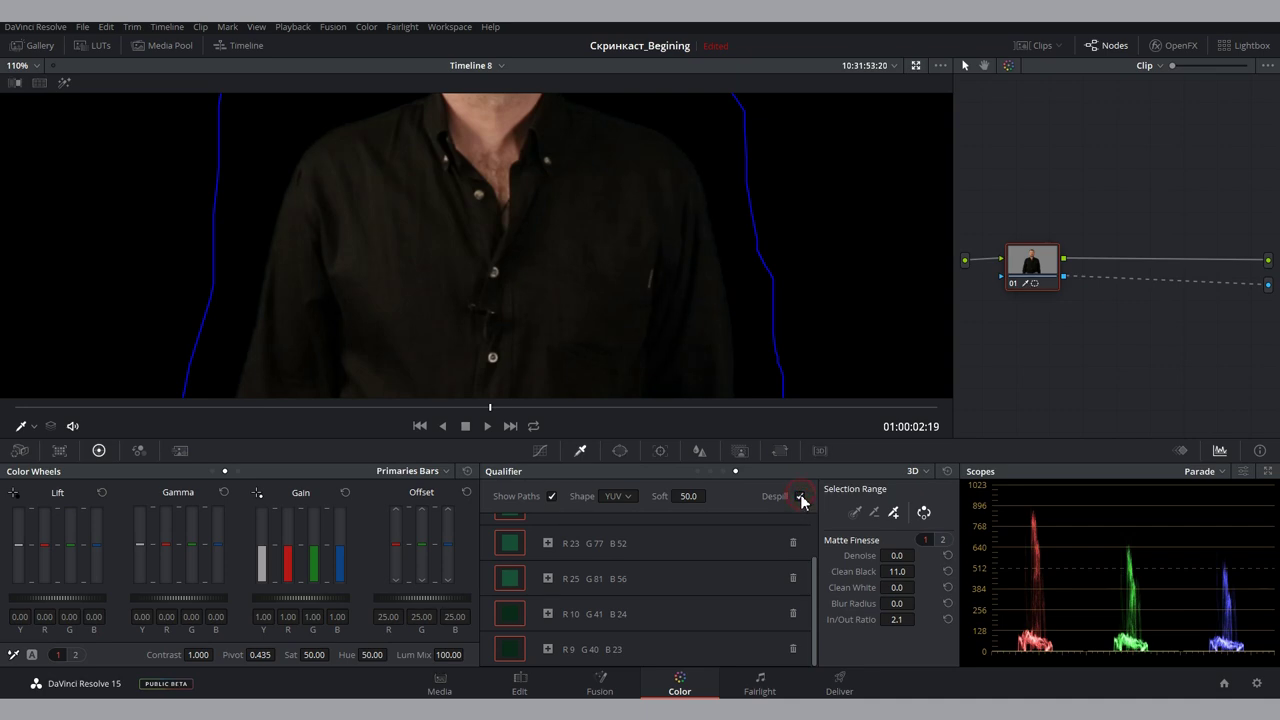
{"action": "left_click", "coordinate": [275, 409]}
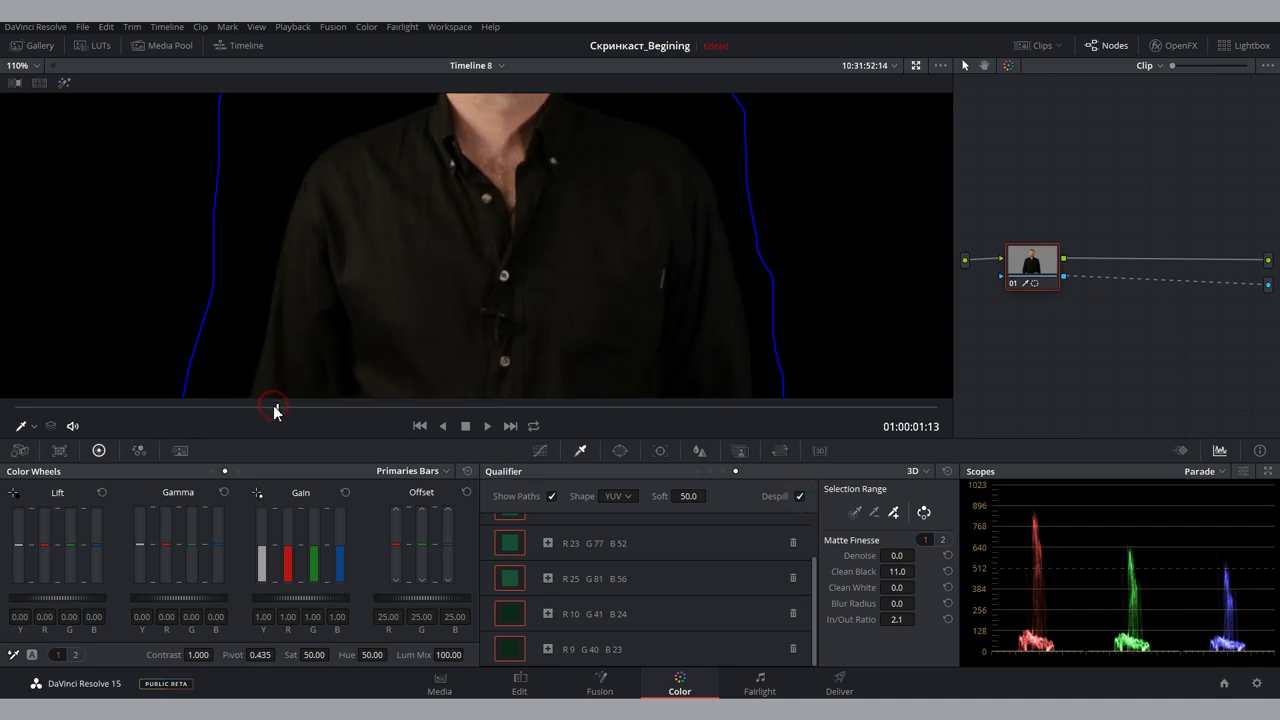
{"action": "key", "text": "space"}
{"action": "key", "text": "space"}
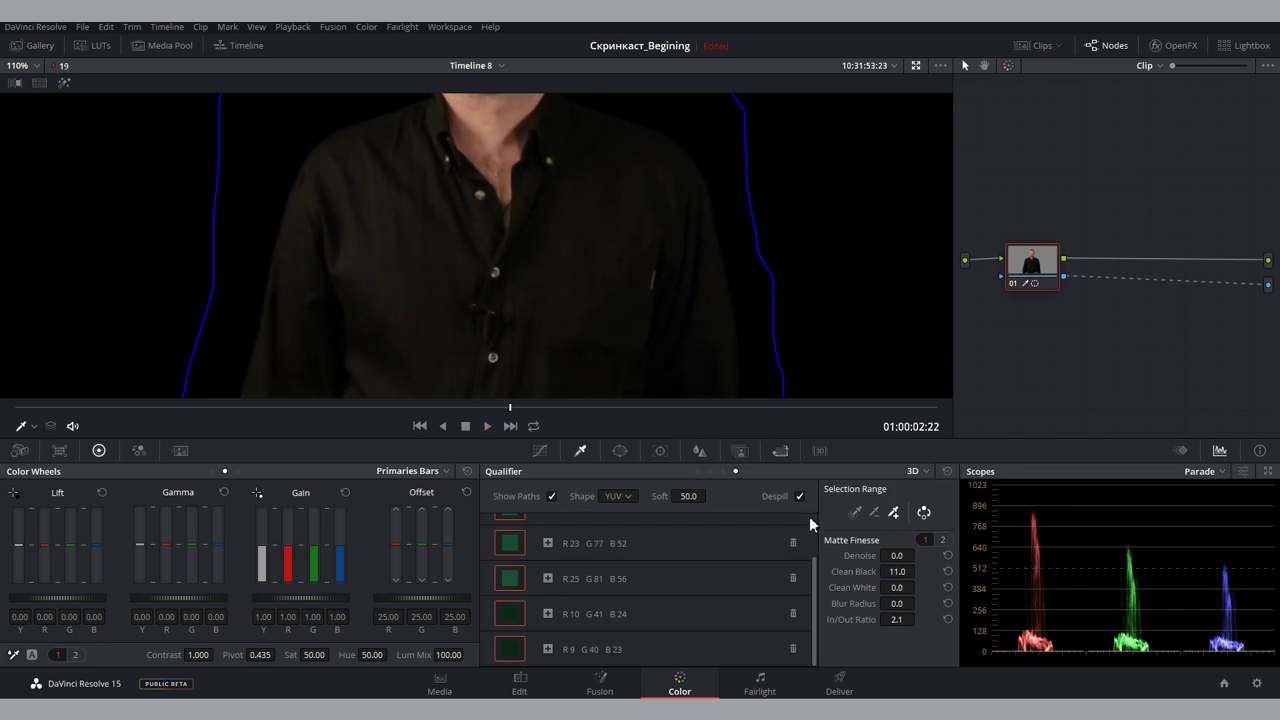
{"action": "key", "text": "space"}
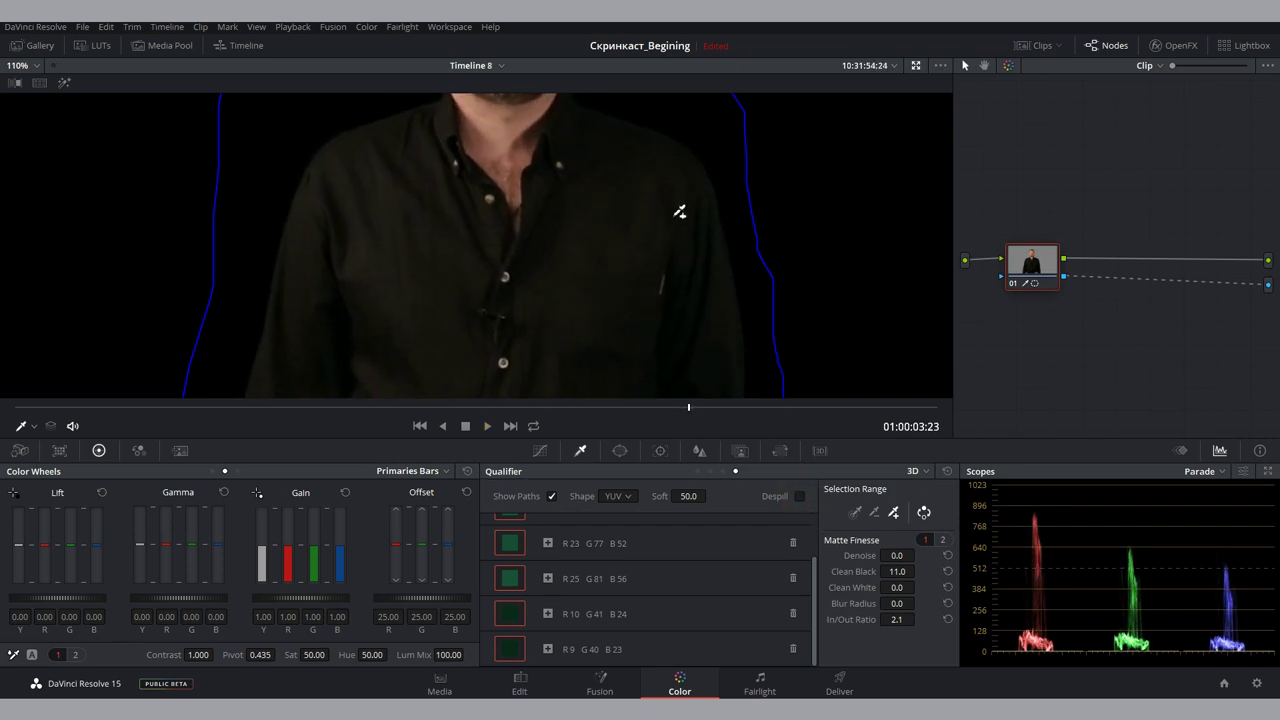
Set Clean Black 14.3, Blur Radius 15.4 and In/Out Ratio -5.9 in Matte Finesse
{"action": "scroll", "coordinate": [679, 212], "scroll_direction": "up", "scroll_amount": 3}
{"action": "left_click_drag", "start_coordinate": [897, 571], "coordinate": [918, 571]}
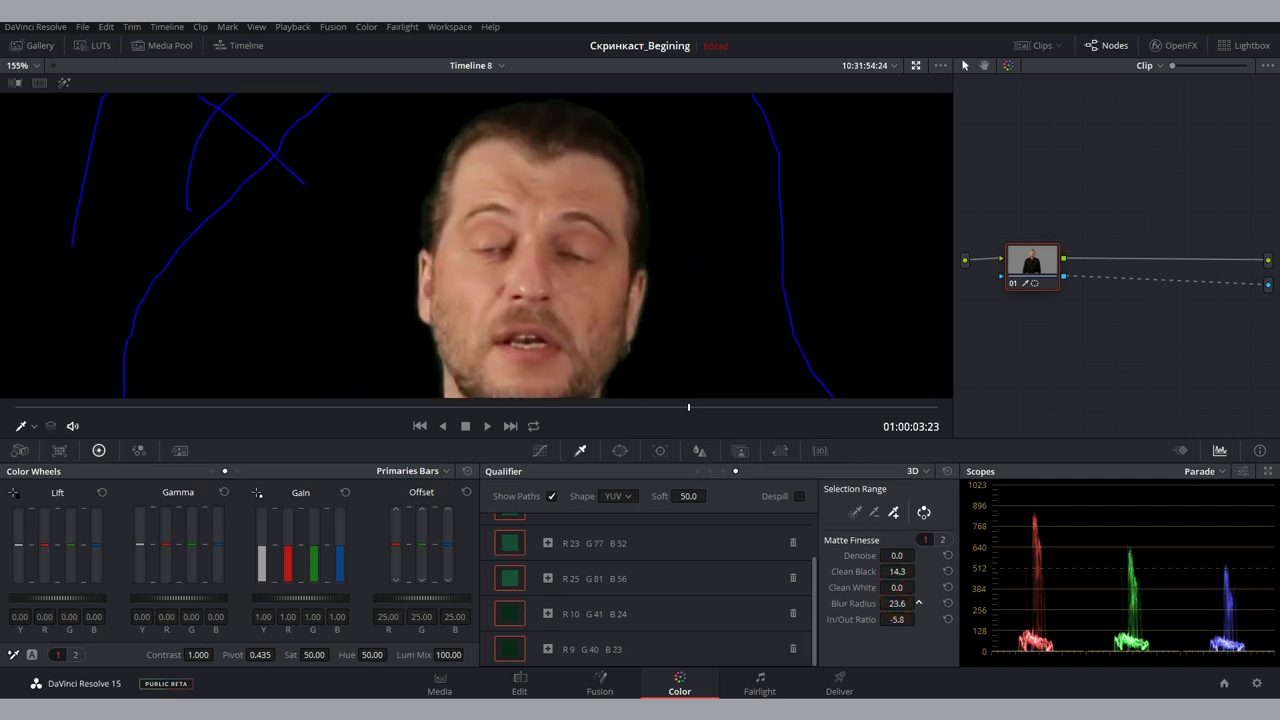
{"action": "scroll", "coordinate": [629, 183], "scroll_direction": "up", "scroll_amount": 2}
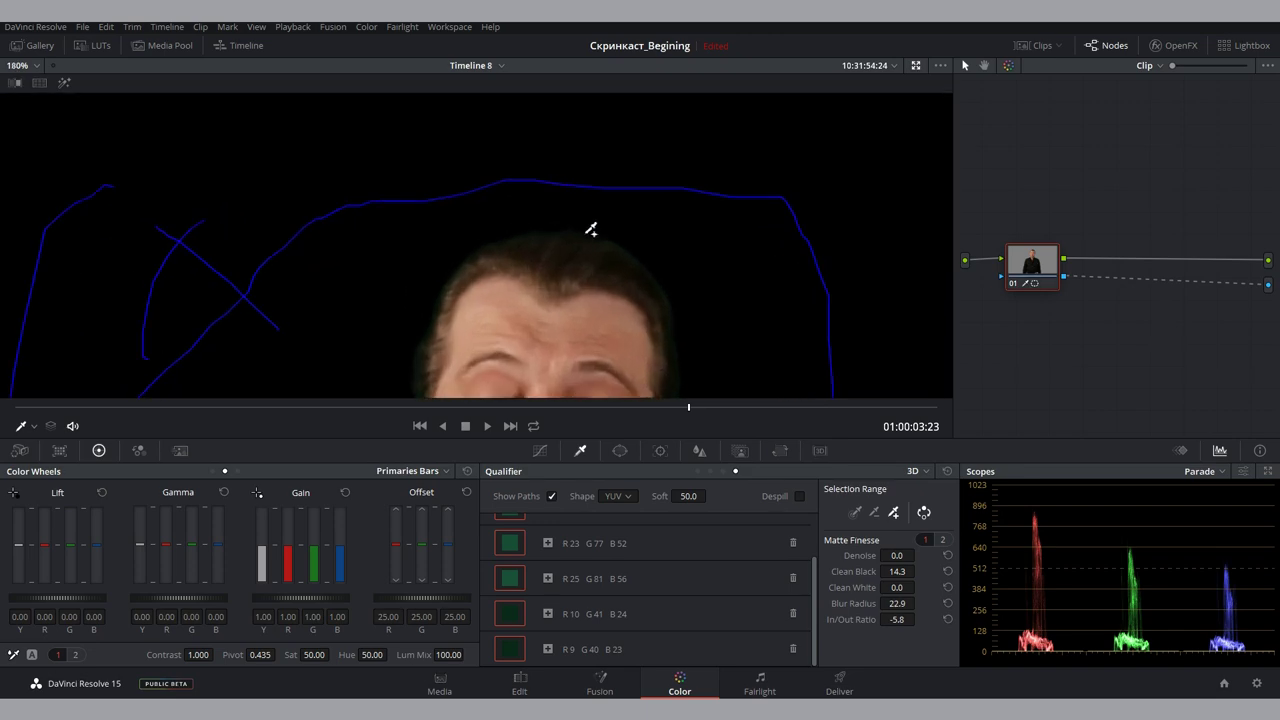
{"action": "scroll", "coordinate": [591, 223], "scroll_direction": "up", "scroll_amount": 2}
{"action": "scroll", "coordinate": [608, 237], "scroll_direction": "up", "scroll_amount": 2}
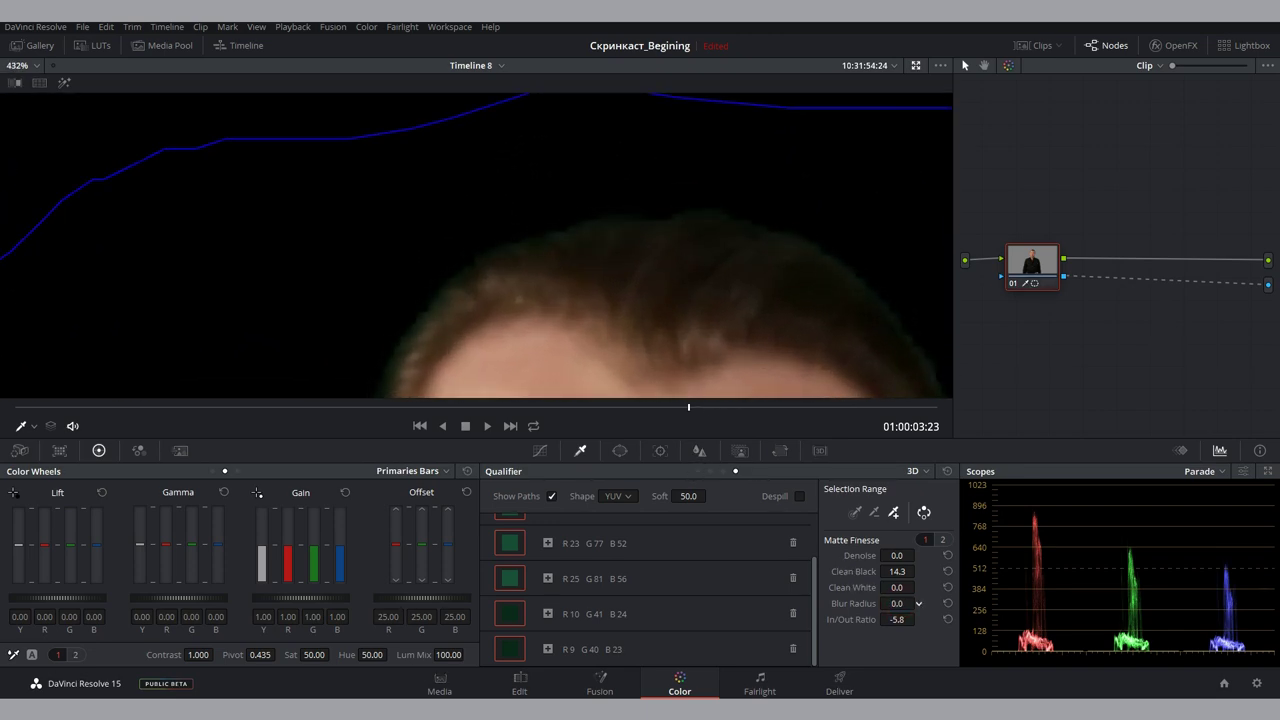
{"action": "scroll", "coordinate": [723, 306], "scroll_direction": "down", "scroll_amount": 2}
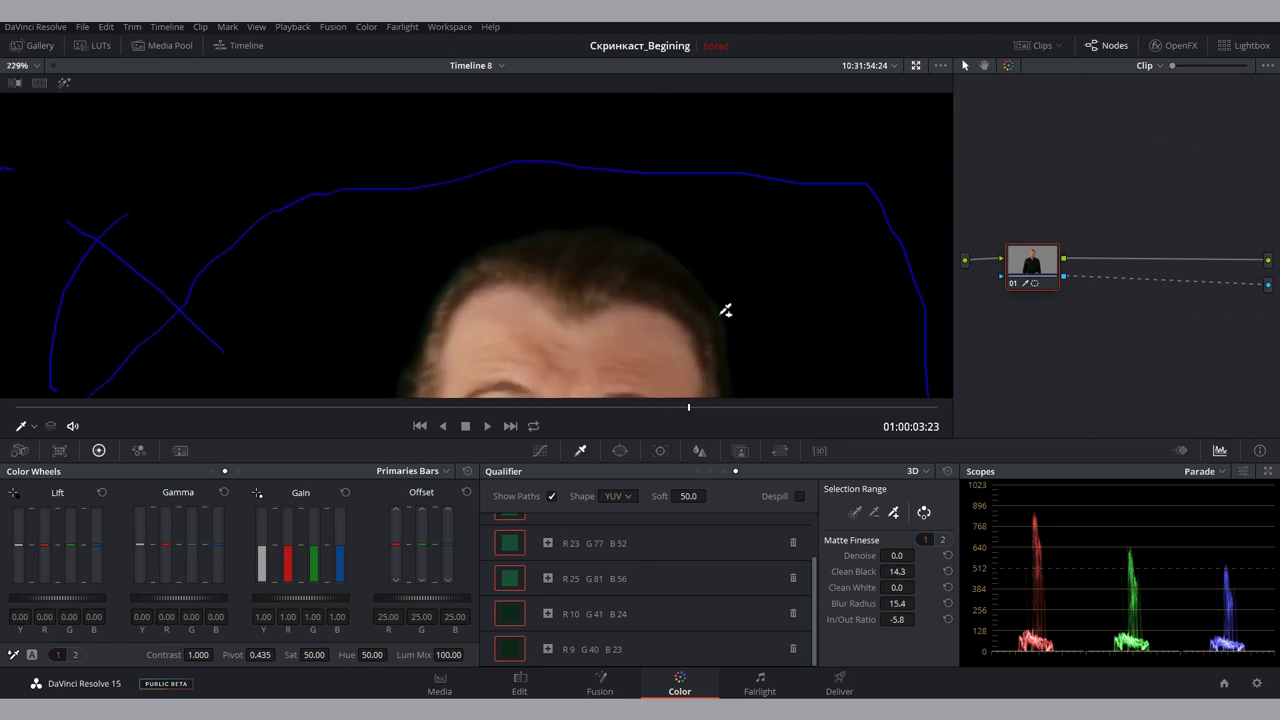
{"action": "scroll", "coordinate": [691, 220], "scroll_direction": "down", "scroll_amount": 2}
{"action": "scroll", "coordinate": [669, 289], "scroll_direction": "up", "scroll_amount": 2}
{"action": "scroll", "coordinate": [647, 343], "scroll_direction": "up", "scroll_amount": 1}
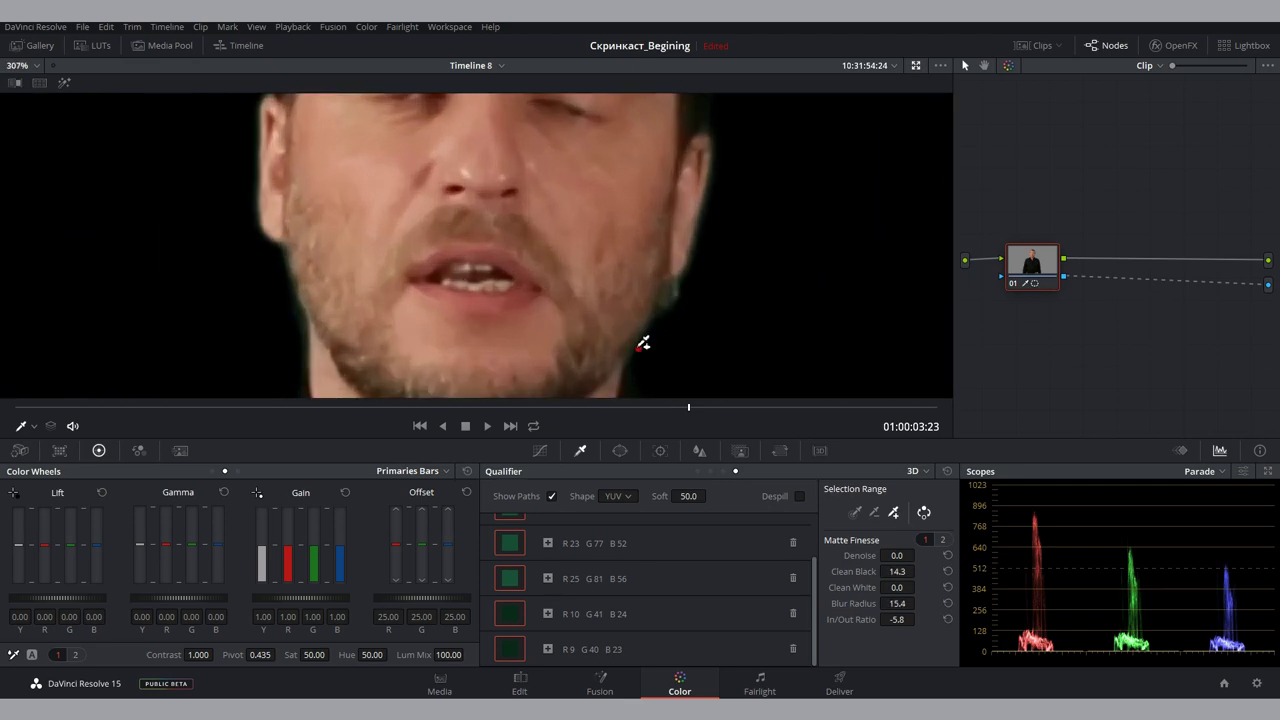
Add two more background green samples near the chin, then replay the clip to review the matte
{"action": "left_click", "coordinate": [640, 346]}
{"action": "scroll", "coordinate": [758, 148], "scroll_direction": "down", "scroll_amount": 1}
{"action": "scroll", "coordinate": [780, 206], "scroll_direction": "down", "scroll_amount": 2}
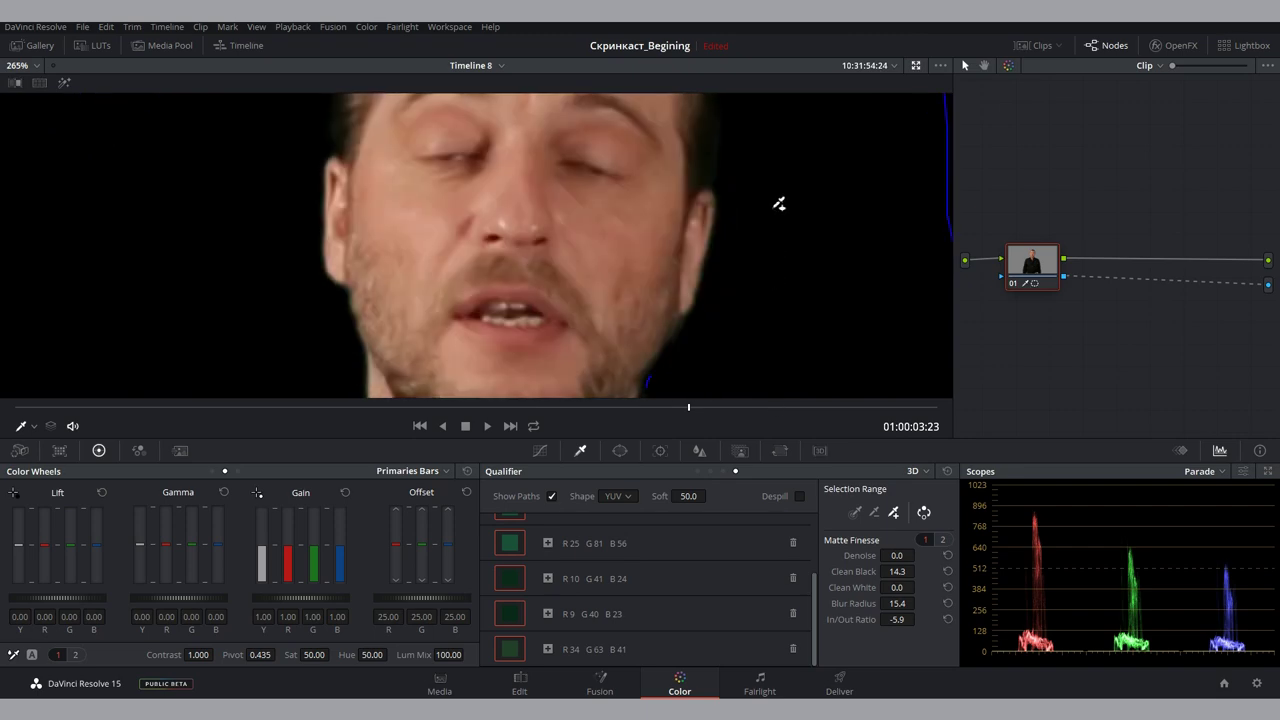
{"action": "scroll", "coordinate": [714, 286], "scroll_direction": "up", "scroll_amount": 2}
{"action": "scroll", "coordinate": [669, 316], "scroll_direction": "down", "scroll_amount": 3}
{"action": "left_click", "coordinate": [669, 316]}
{"action": "scroll", "coordinate": [669, 316], "scroll_direction": "down", "scroll_amount": 3}
{"action": "scroll", "coordinate": [686, 263], "scroll_direction": "down", "scroll_amount": 2}
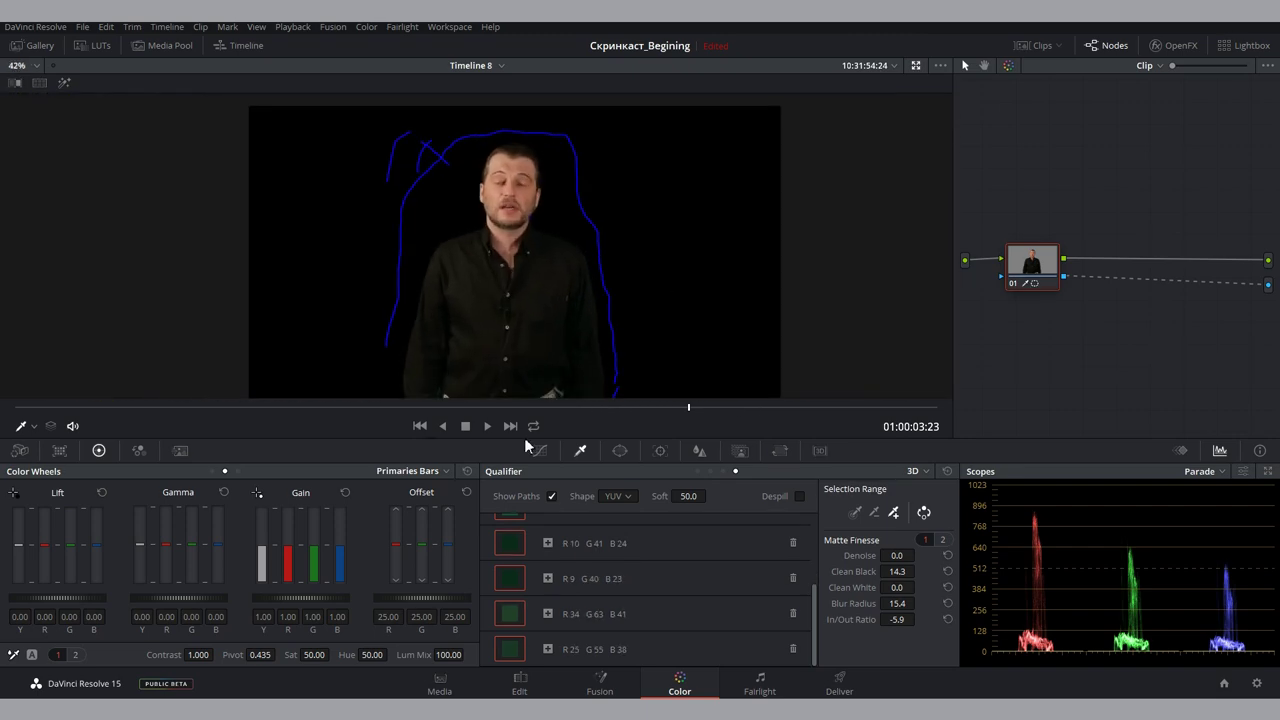
{"action": "left_click", "coordinate": [394, 408]}
{"action": "key", "text": "space"}
{"action": "key", "text": "space"}
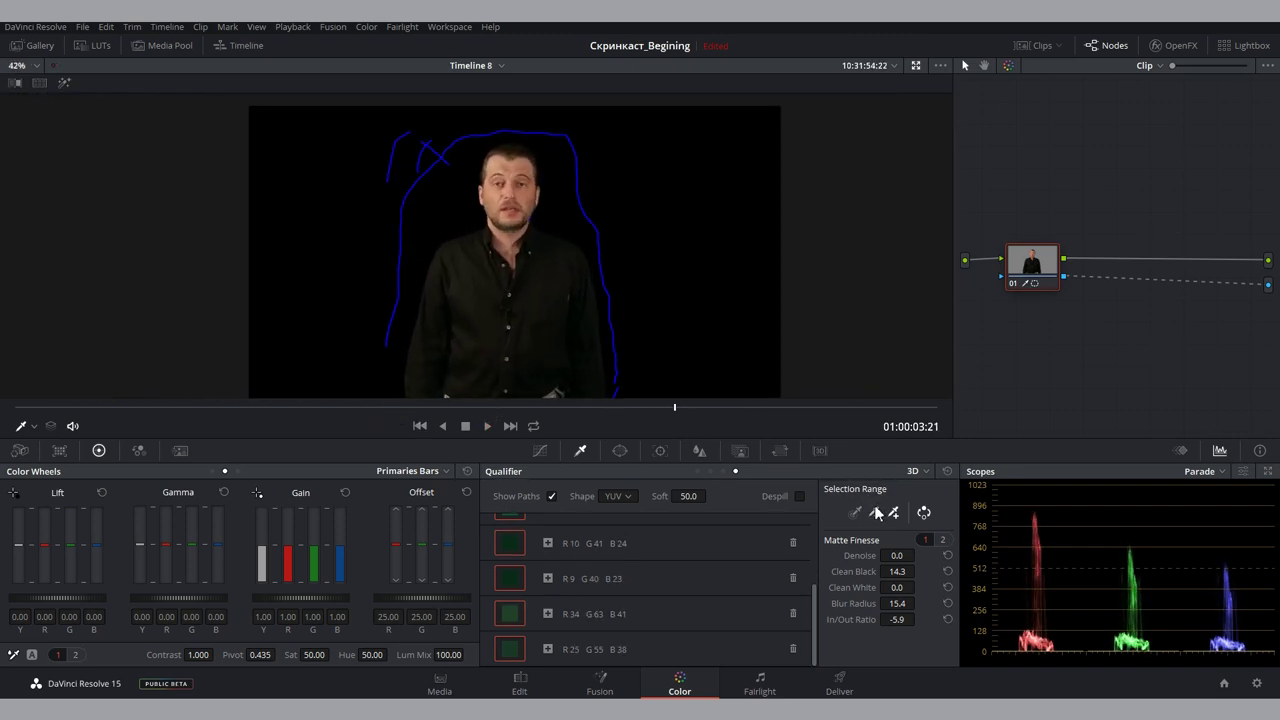
Add the face-edge colour with the + picker, try subtracting the eye area, and undo it
{"action": "left_click", "coordinate": [876, 513]}
{"action": "scroll", "coordinate": [555, 262], "scroll_direction": "up", "scroll_amount": 5}
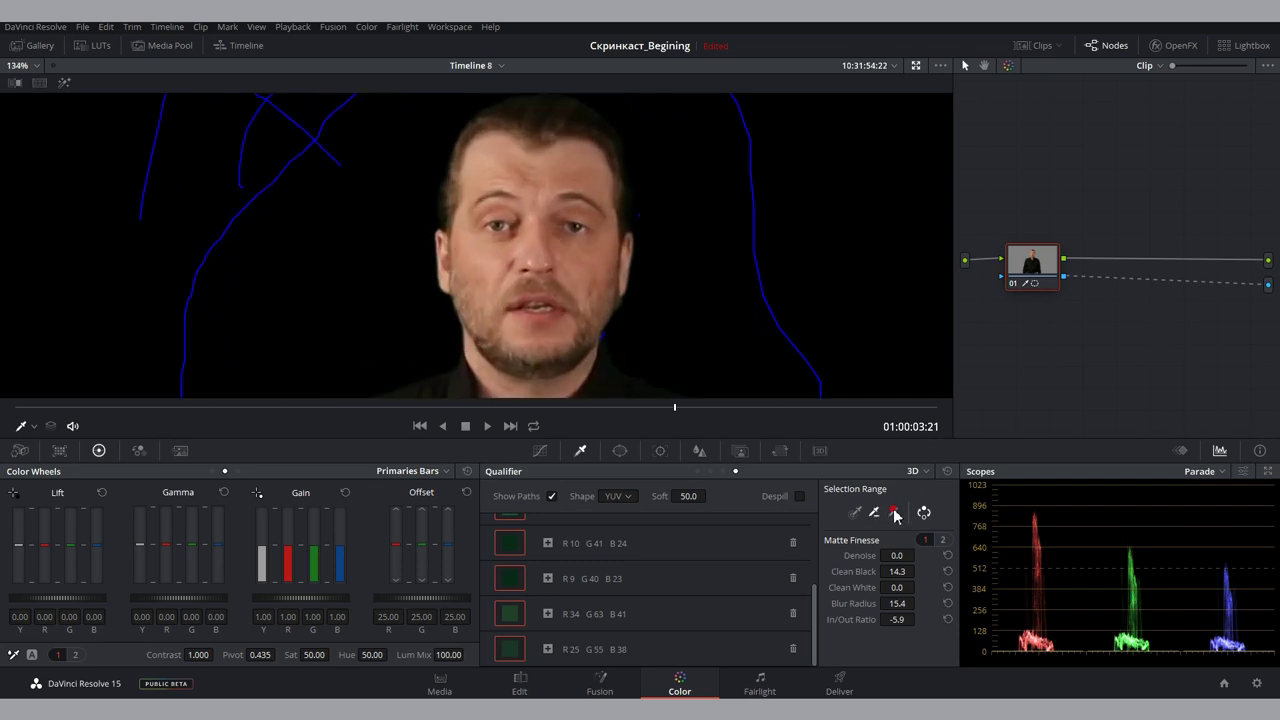
{"action": "left_click_drag", "start_coordinate": [632, 241], "coordinate": [638, 270]}
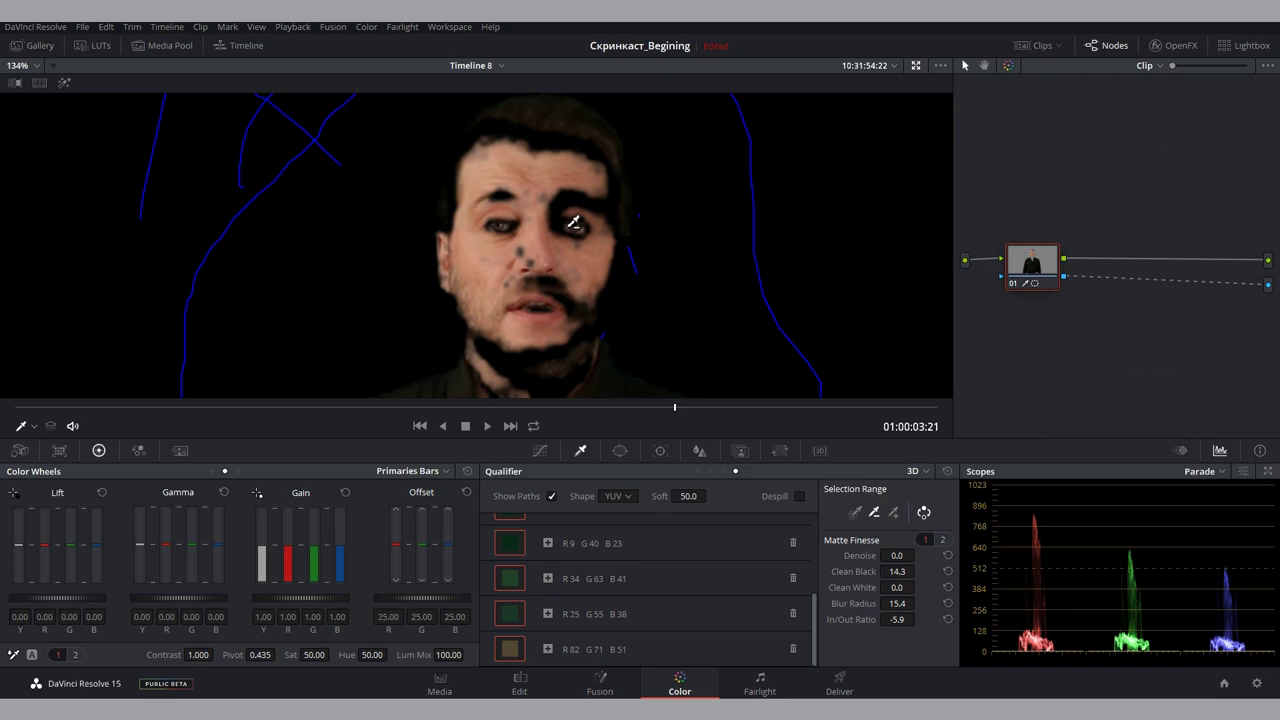
{"action": "left_click_drag", "start_coordinate": [574, 222], "coordinate": [566, 226]}
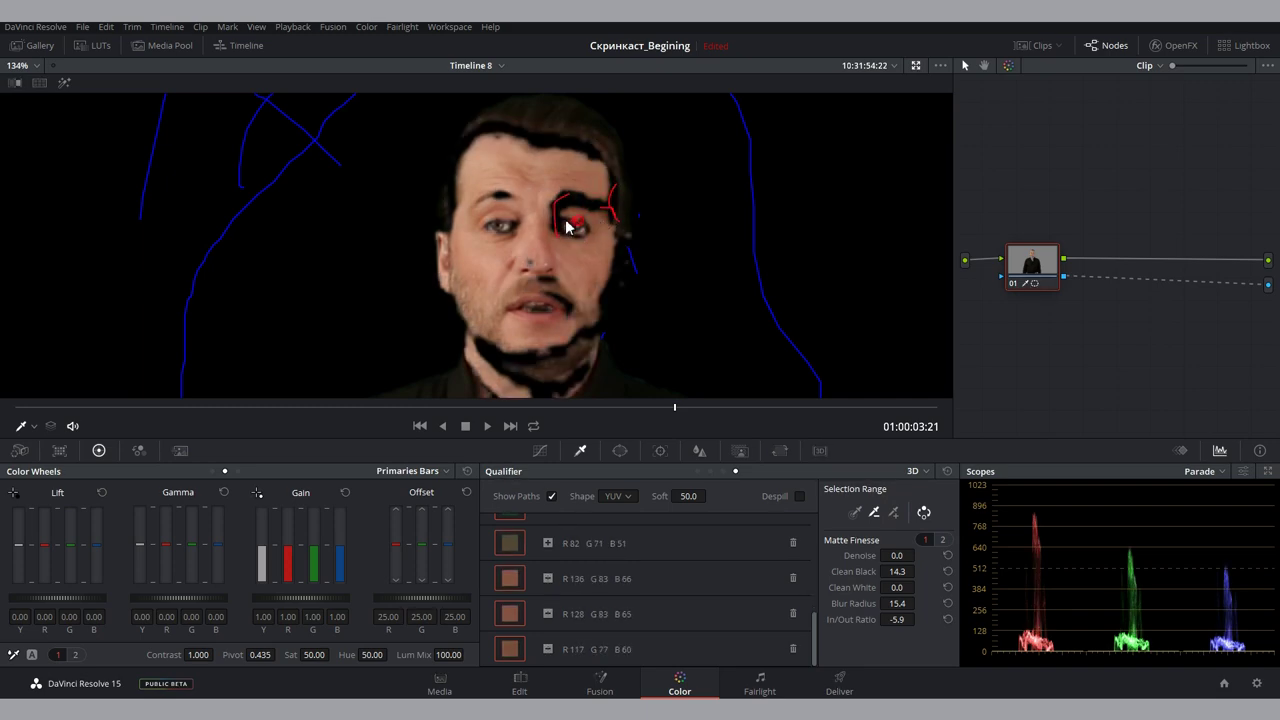
{"action": "key", "text": "ctrl+z"}
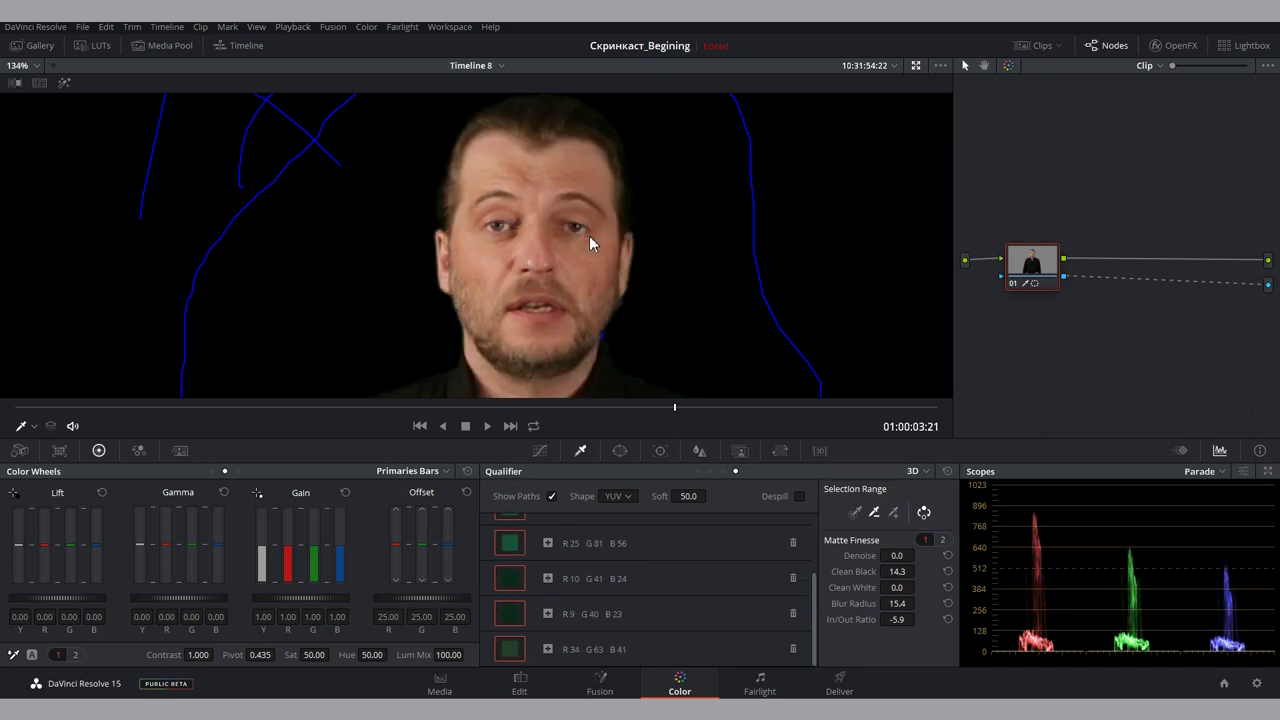
{"action": "scroll", "coordinate": [524, 250], "scroll_direction": "down", "scroll_amount": 4}
{"action": "scroll", "coordinate": [520, 212], "scroll_direction": "down", "scroll_amount": 2}
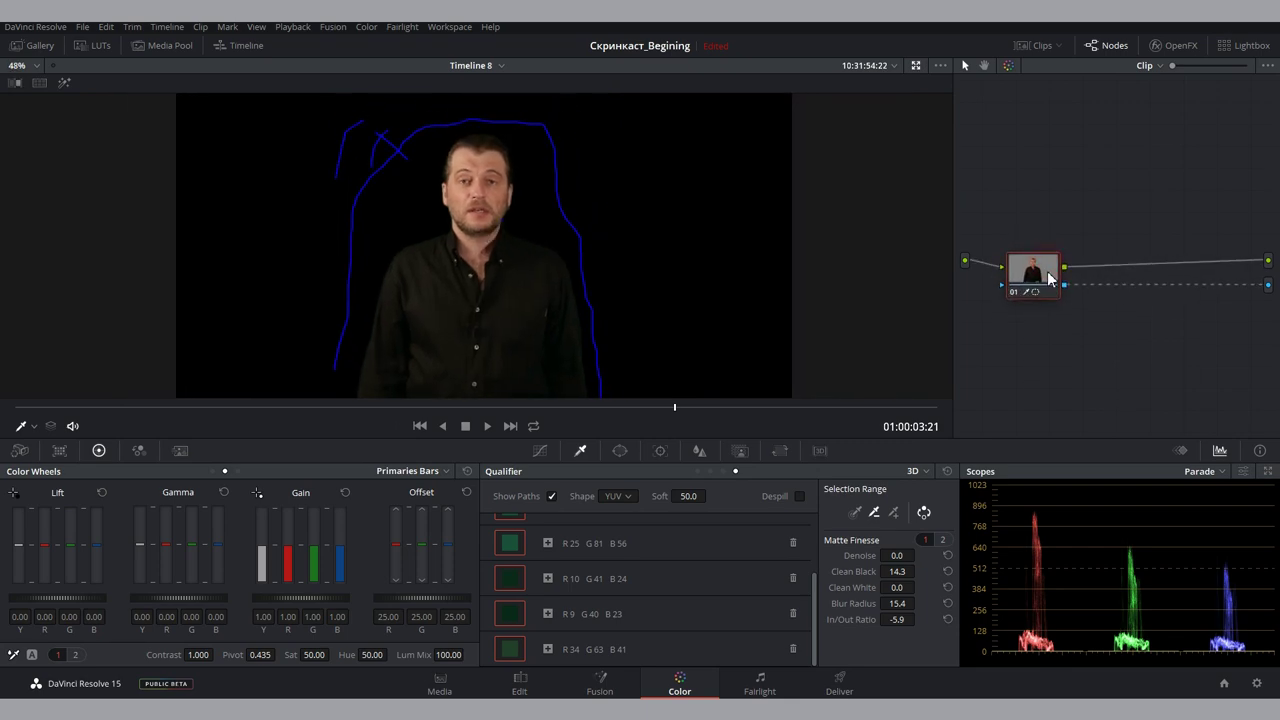
Add a second correction node, 02, and move it above node 01 in the node graph
{"action": "key", "text": "alt+s"}
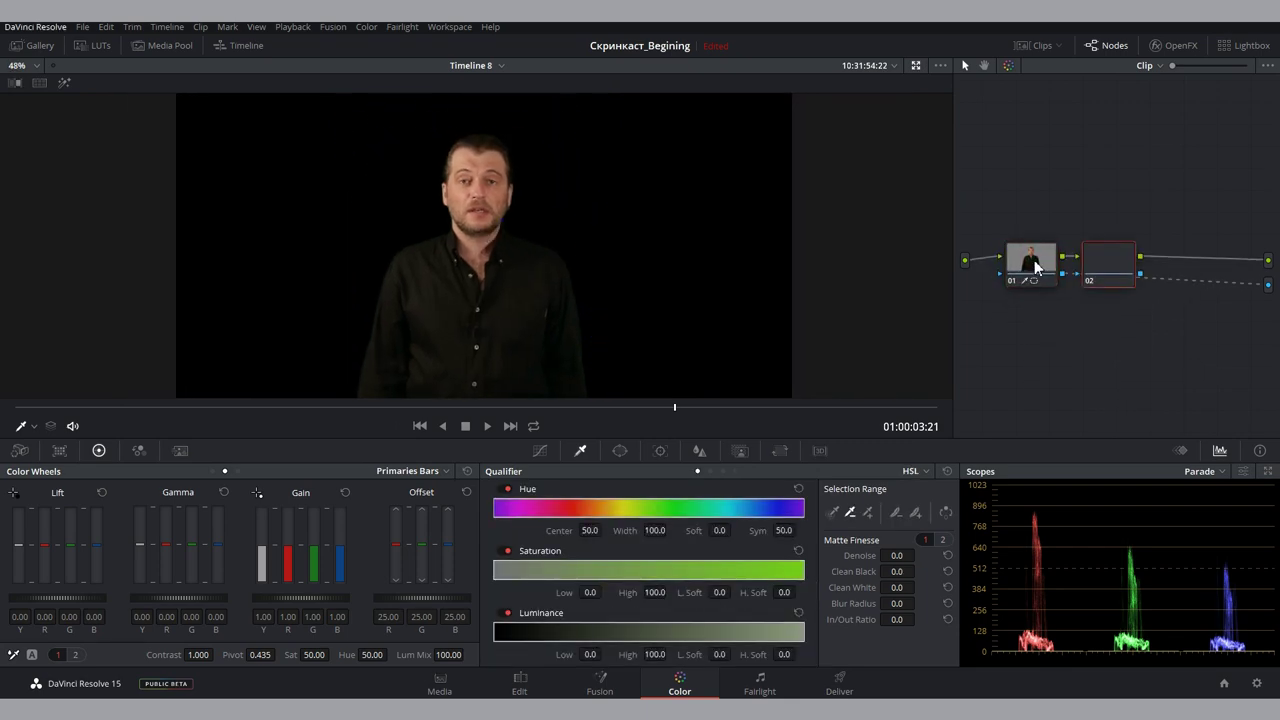
{"action": "left_click_drag", "start_coordinate": [1112, 268], "coordinate": [1127, 186]}
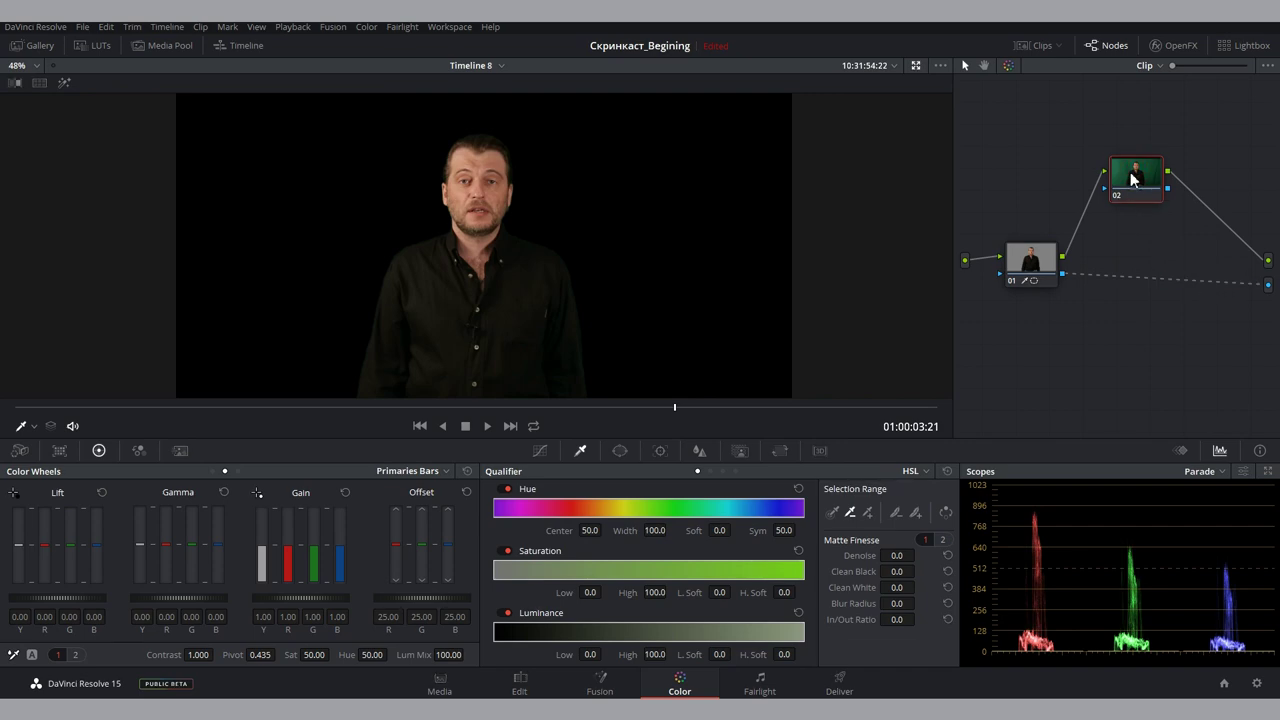
{"action": "left_click_drag", "start_coordinate": [1133, 178], "coordinate": [1137, 204]}
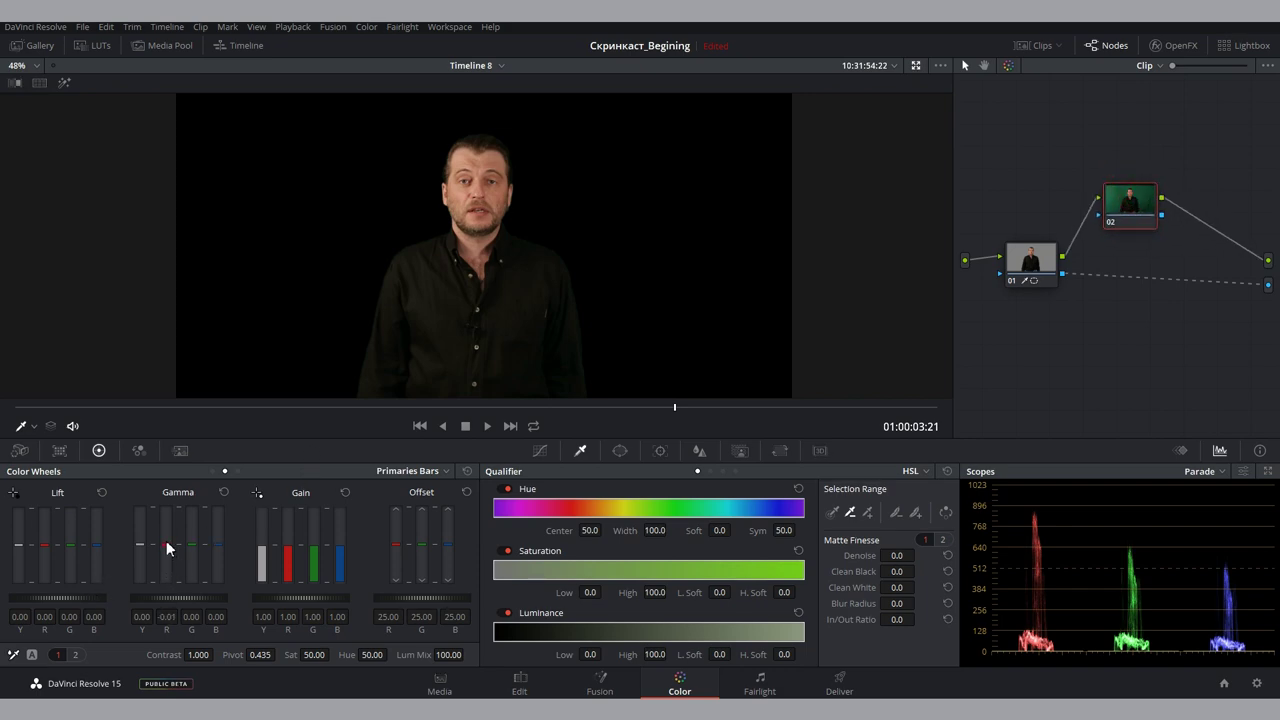
Try lowering node 02's red and green gamma, reset the gamma to neutral, then select node 01
{"action": "left_click_drag", "start_coordinate": [168, 548], "coordinate": [167, 556]}
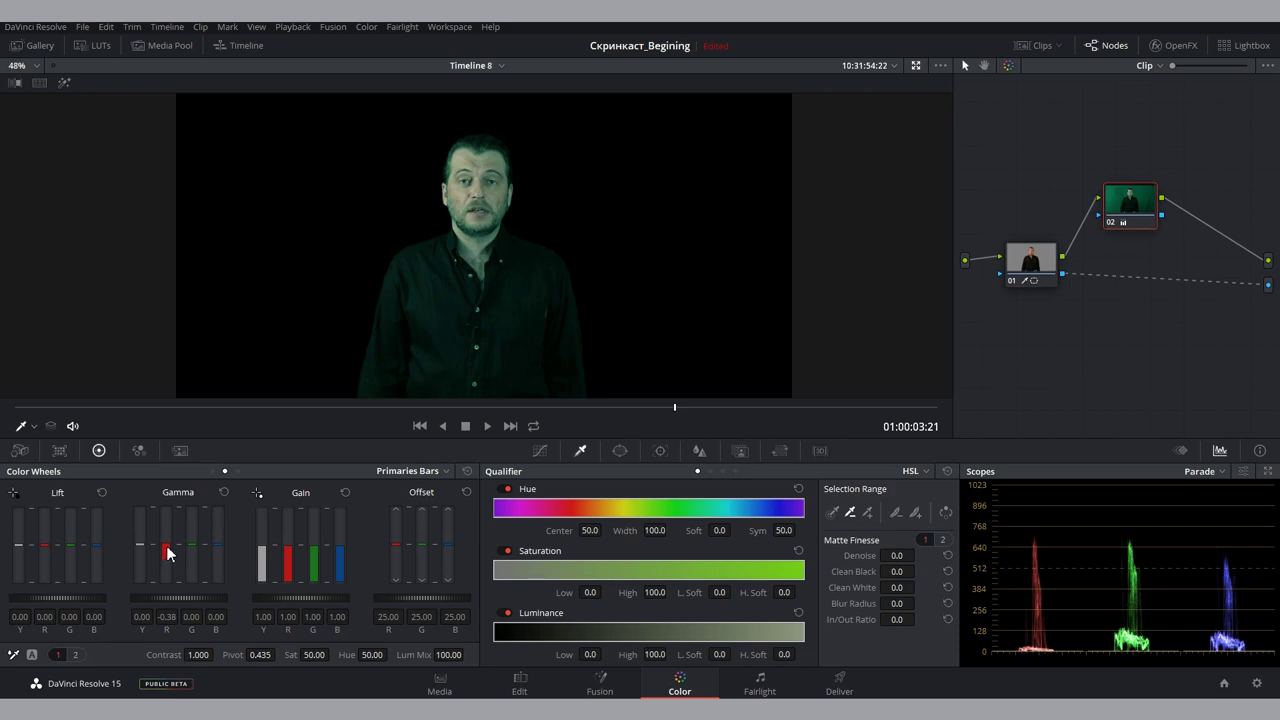
{"action": "left_click_drag", "start_coordinate": [165, 552], "coordinate": [192, 558]}
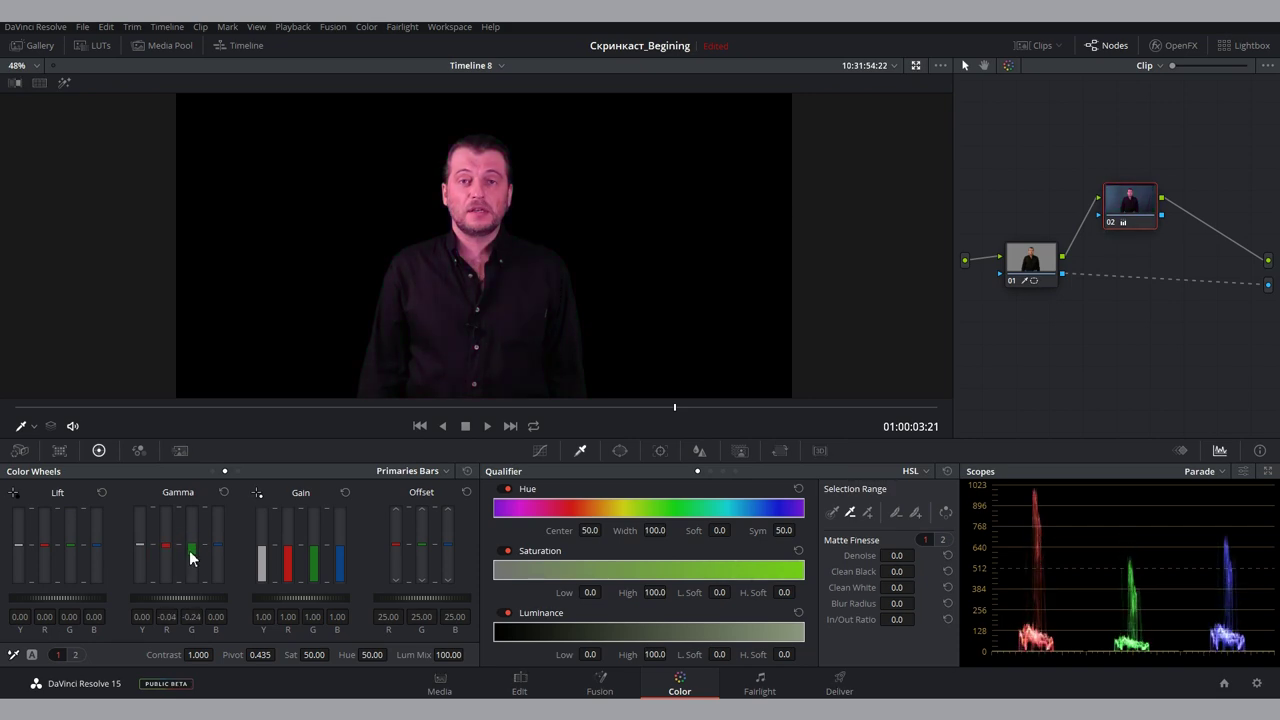
{"action": "left_click", "coordinate": [223, 493]}
{"action": "left_click", "coordinate": [1030, 262]}
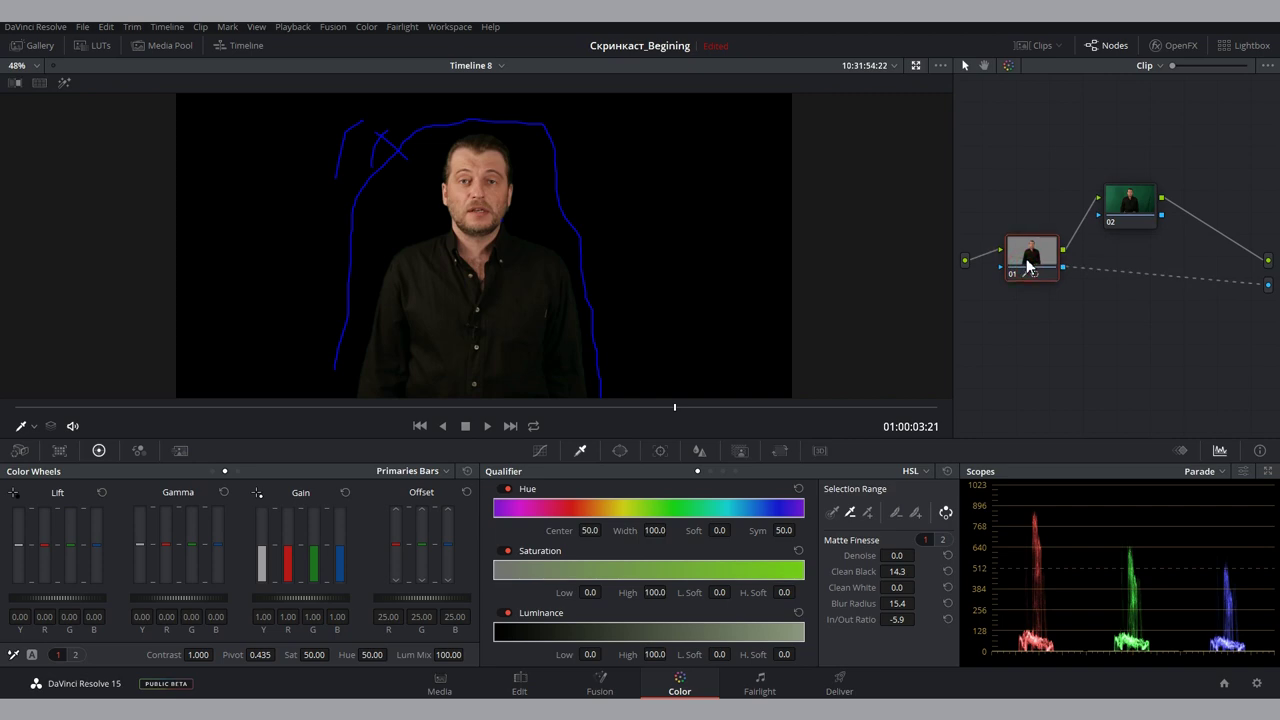
Put the presenter on V2 over Основа-Общий.PSD on V1, shifted left to Position X -434, Y -42
{"action": "left_click", "coordinate": [520, 684]}
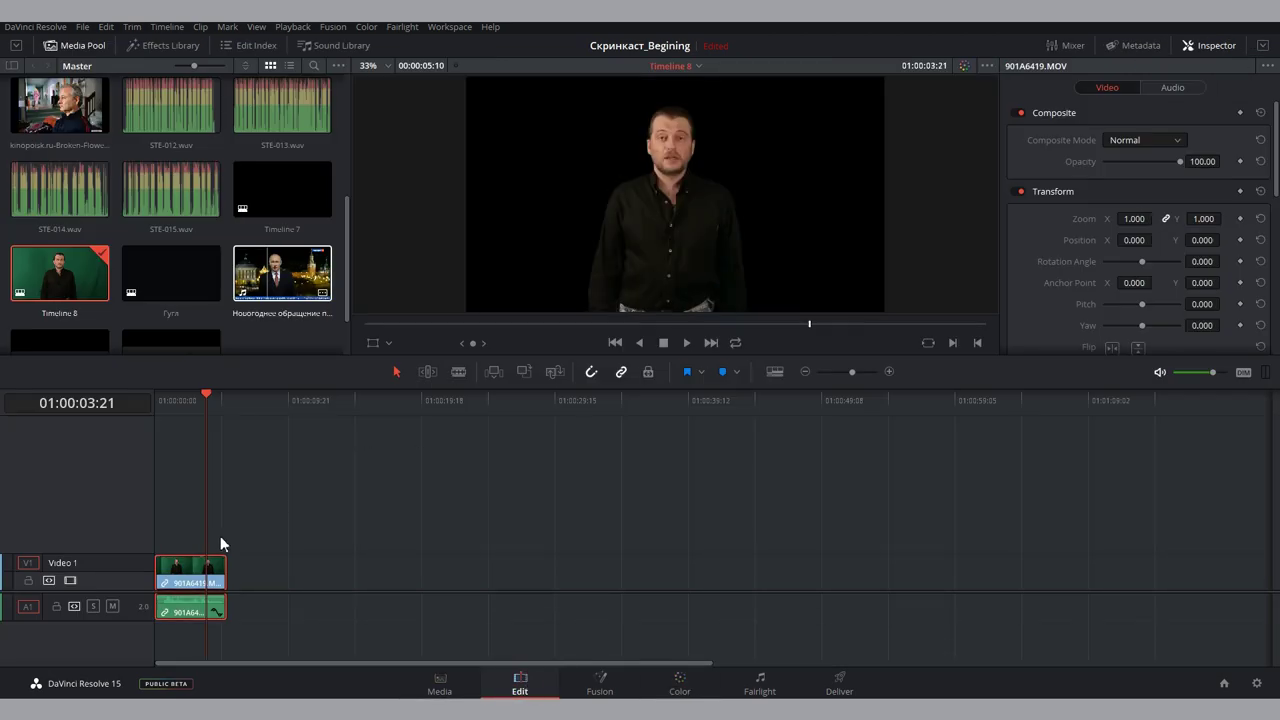
{"action": "left_click_drag", "start_coordinate": [196, 578], "coordinate": [196, 541]}
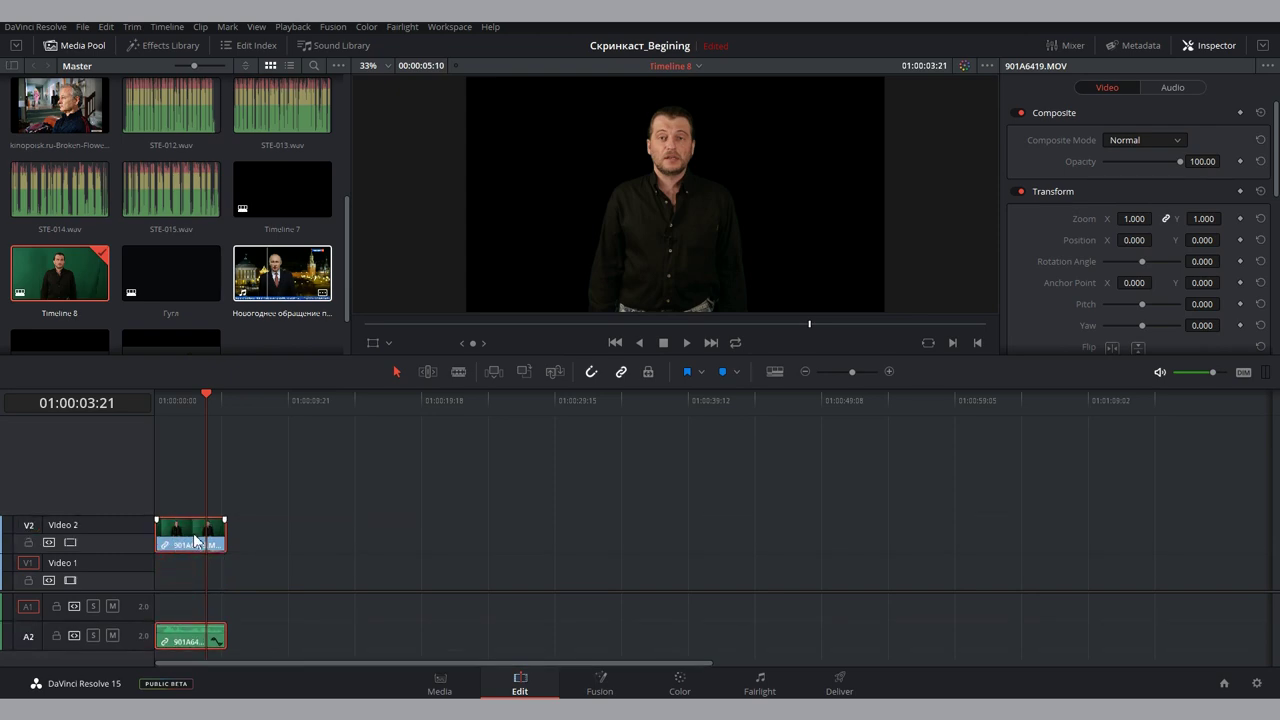
{"action": "scroll", "coordinate": [184, 324], "scroll_direction": "down", "scroll_amount": 2}
{"action": "left_click_drag", "start_coordinate": [172, 286], "coordinate": [156, 584]}
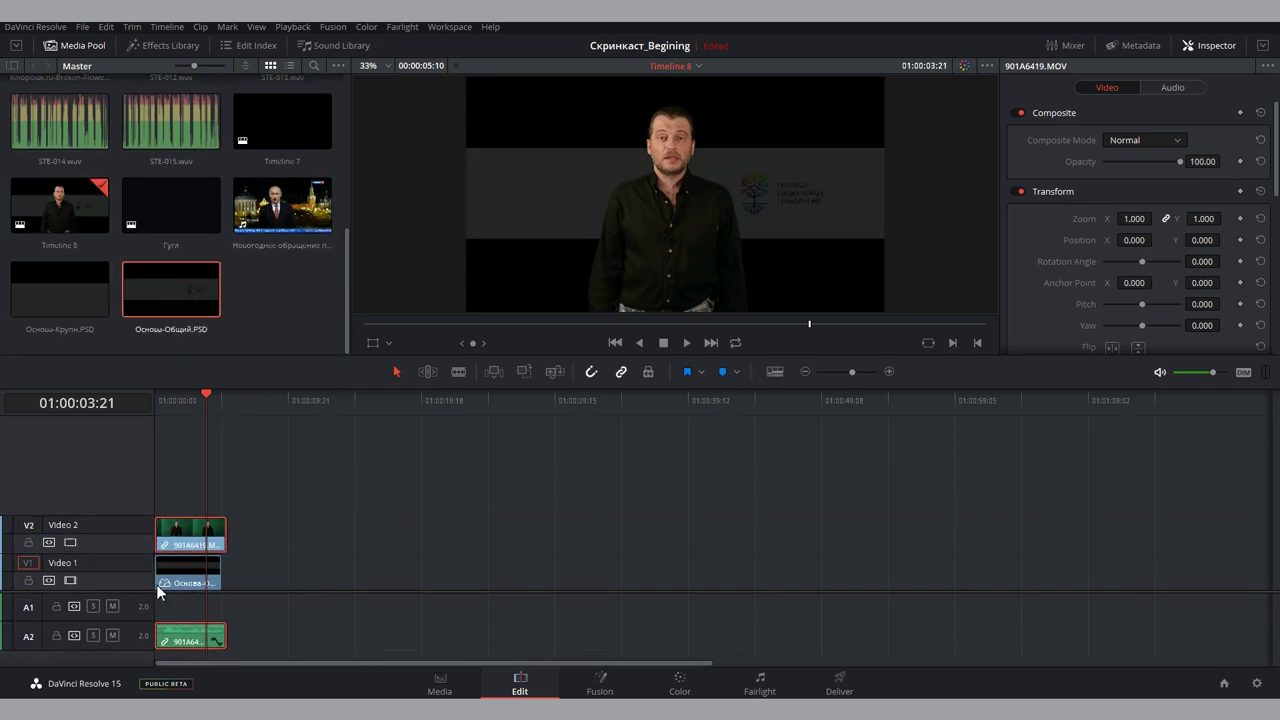
{"action": "left_click", "coordinate": [180, 402]}
{"action": "mouse_move", "coordinate": [1140, 240]}
{"action": "left_mouse_down"}
{"action": "mouse_move", "coordinate": [1110, 240]}
{"action": "mouse_move", "coordinate": [1145, 218]}
{"action": "mouse_move", "coordinate": [1200, 240]}
{"action": "left_mouse_up"}
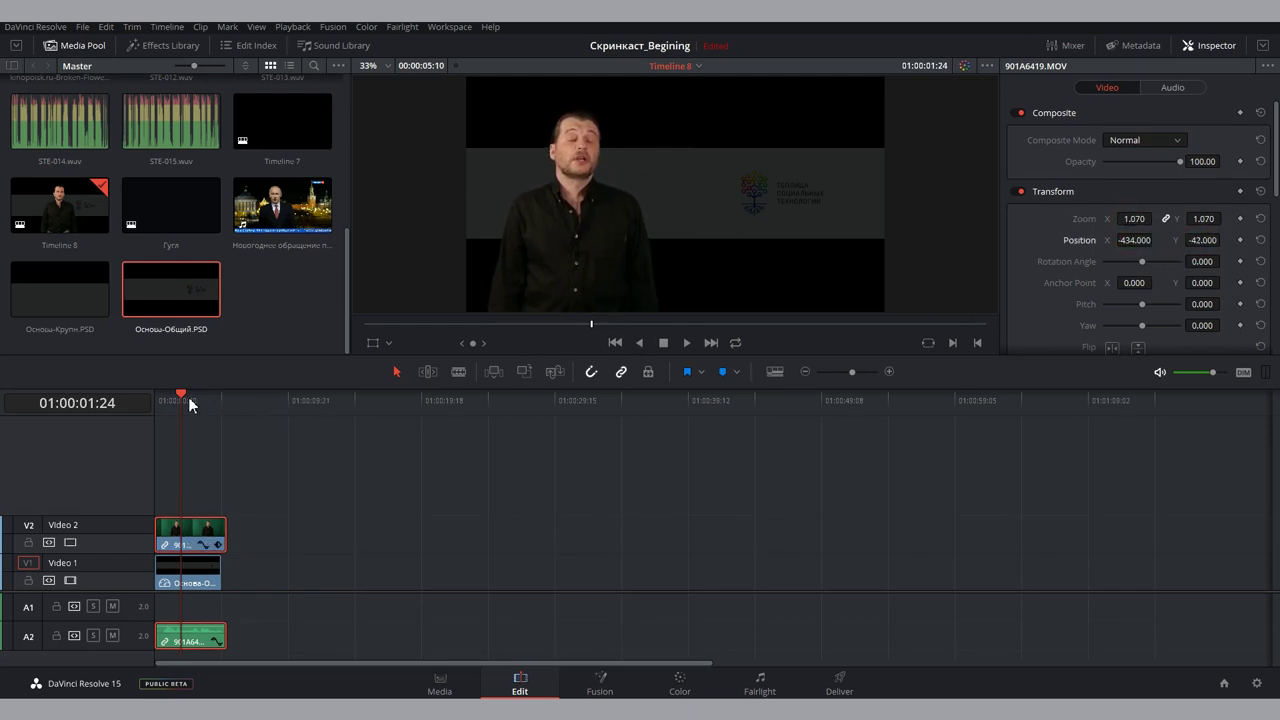